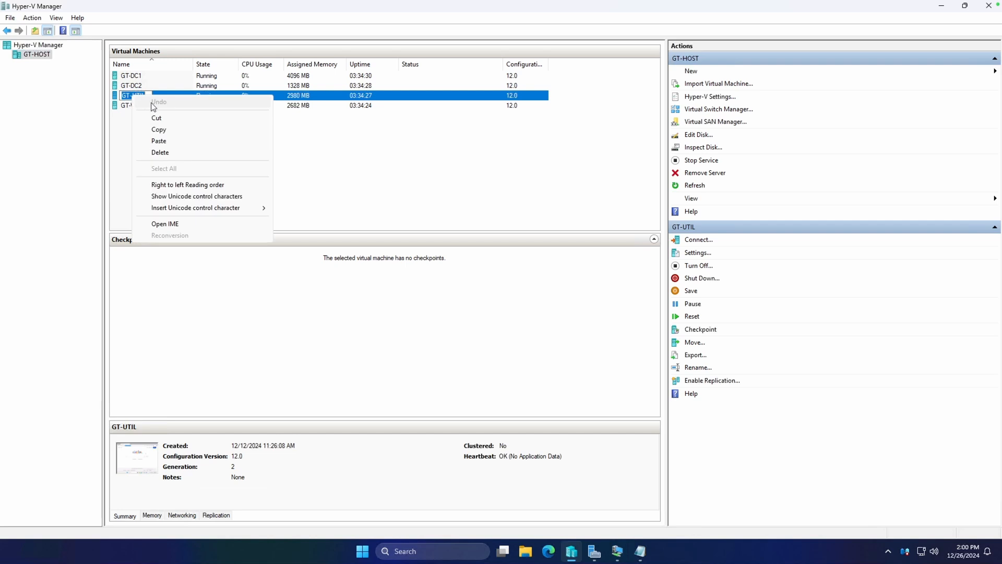
Step: Open a connection to the GT-UTIL virtual machine
{"action": "left_click", "coordinate": [181, 95]}
{"action": "right_click", "coordinate": [180, 95]}
{"action": "left_click", "coordinate": [209, 100]}
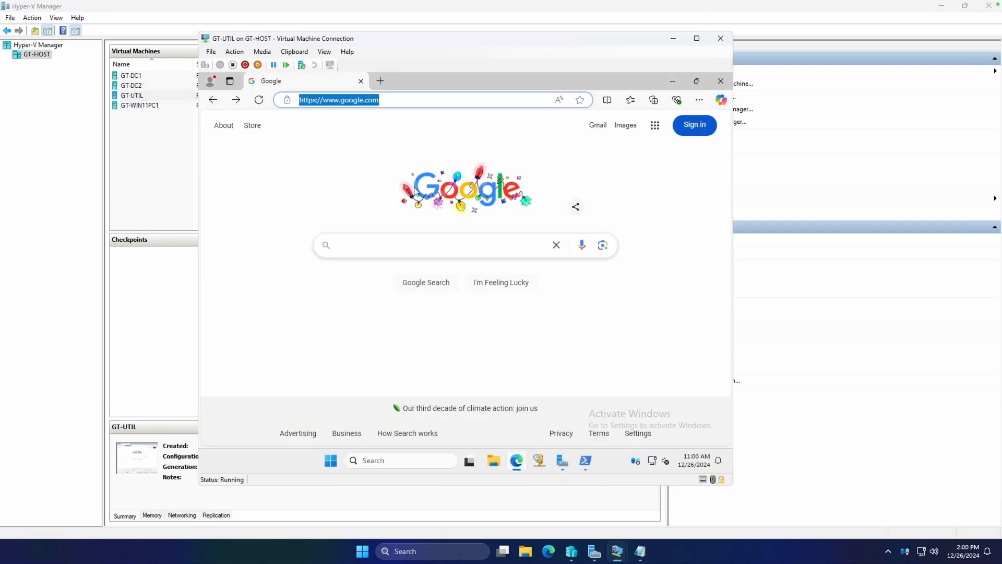
Step: Search Google for "download windows admin center" and download Windows Admin Center from the Microsoft Evaluation Center
{"action": "left_click", "coordinate": [387, 245]}
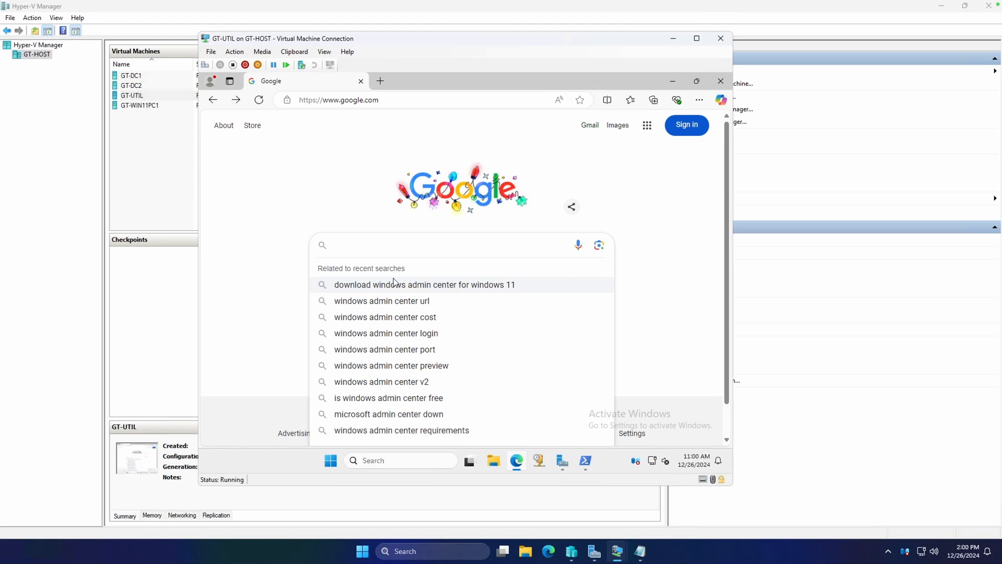
{"action": "type", "text": "download windows admin center"}
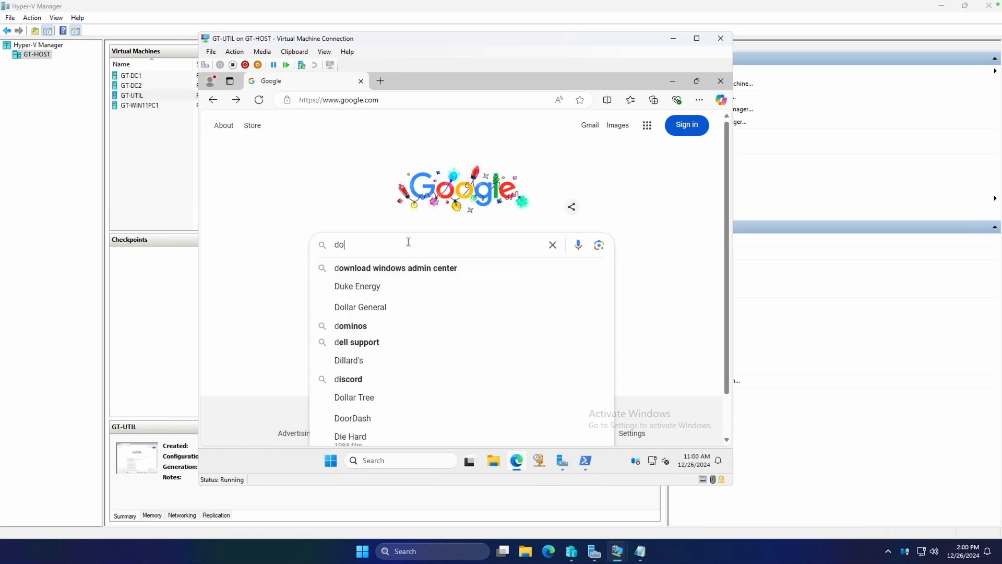
{"action": "key", "text": "Return"}
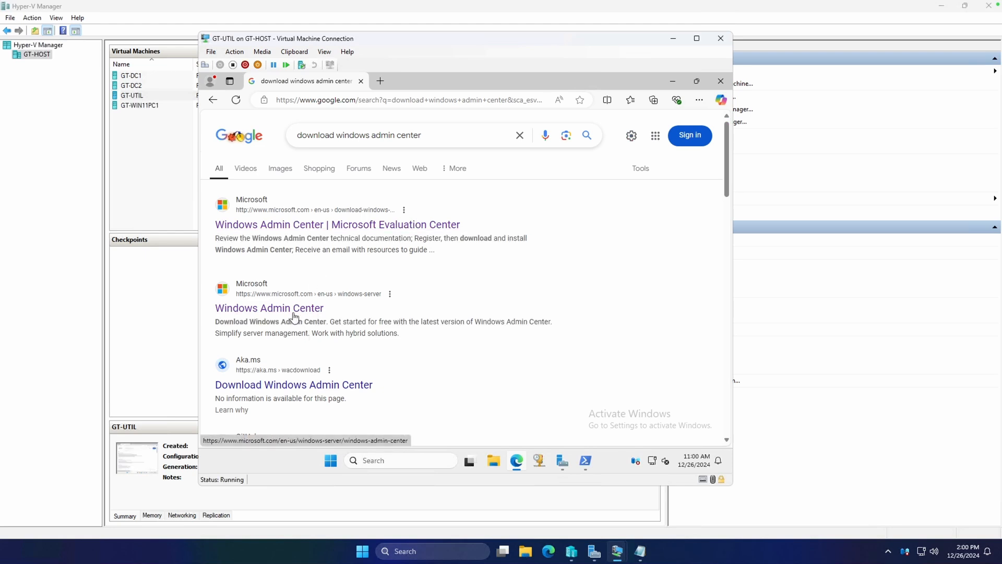
{"action": "left_click", "coordinate": [376, 225]}
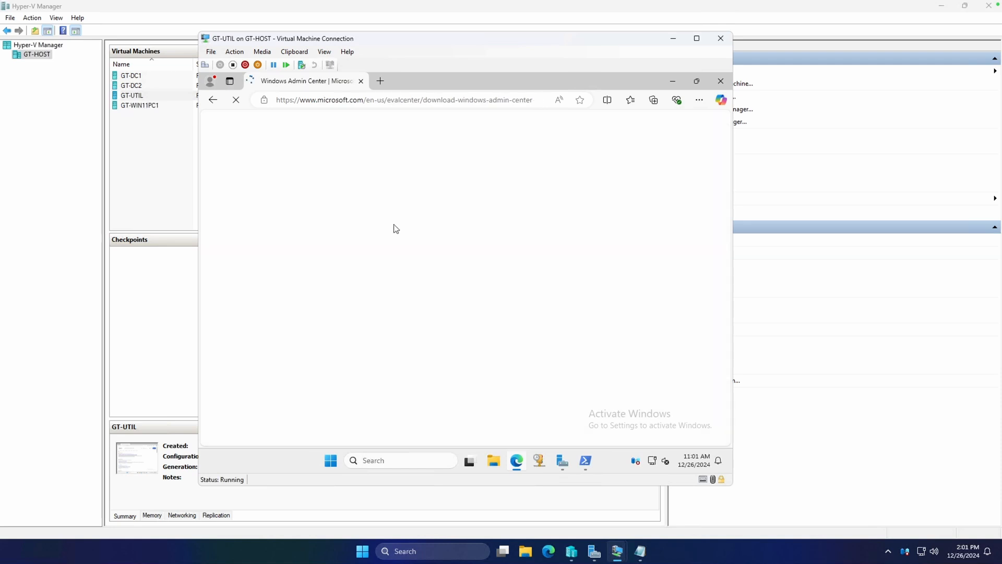
{"action": "left_click", "coordinate": [336, 284]}
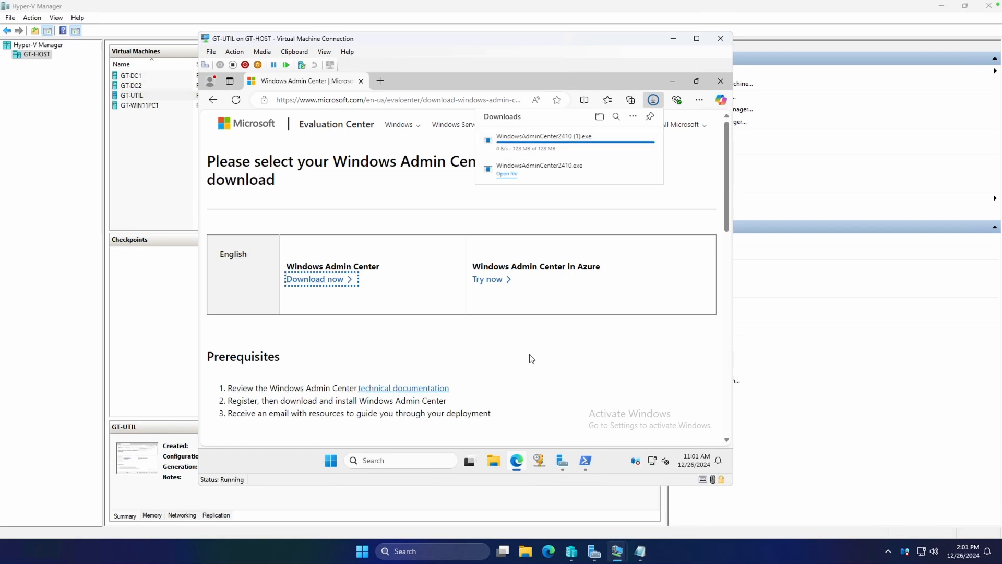
Step: Launch the WindowsAdminCenter2410 installer from the Downloads folder
{"action": "left_click", "coordinate": [496, 460]}
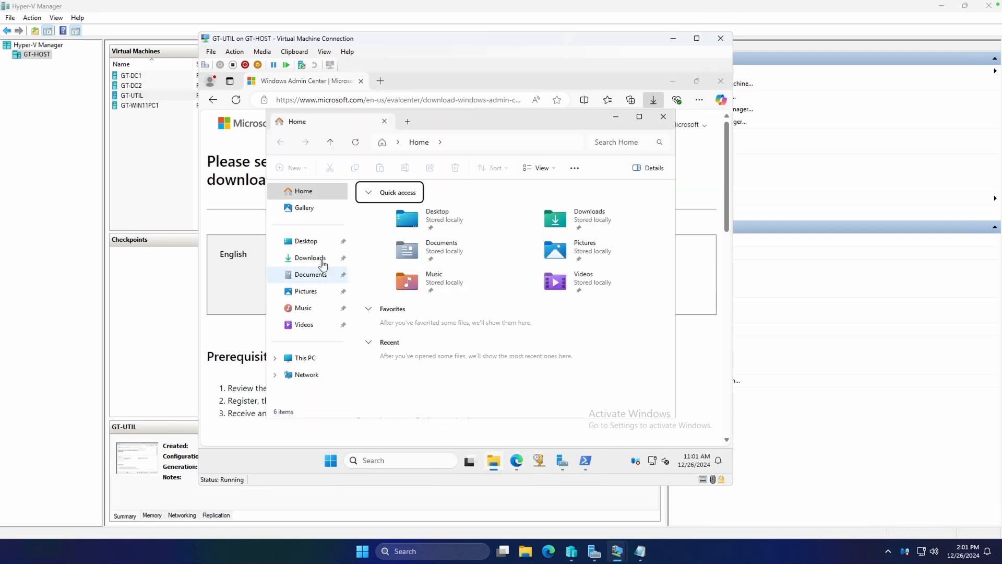
{"action": "left_click", "coordinate": [319, 258]}
{"action": "left_click", "coordinate": [439, 234]}
{"action": "double_click", "coordinate": [439, 233]}
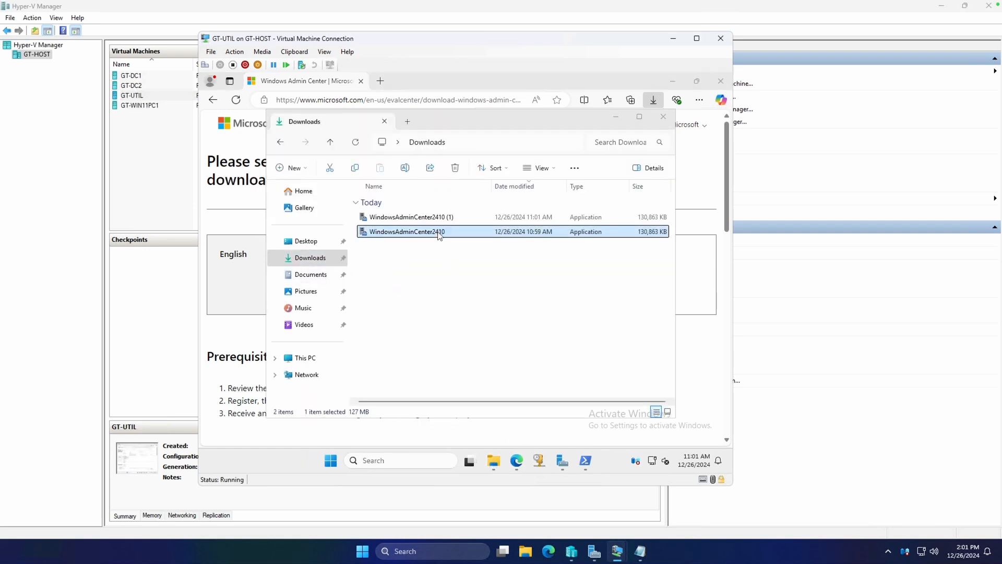
{"action": "left_click", "coordinate": [431, 355]}
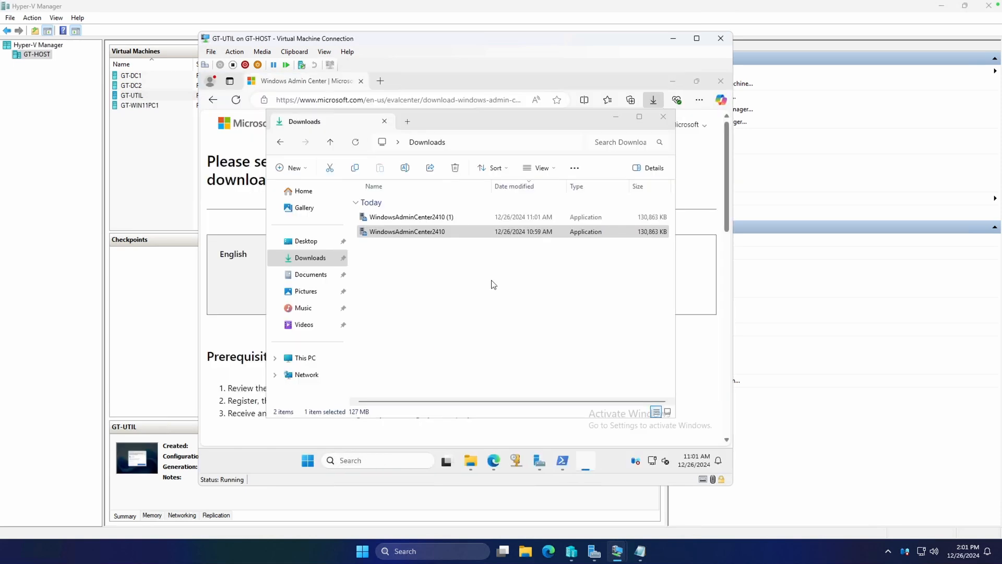
Step: Begin the setup wizard and accept the license terms and privacy statement
{"action": "left_click", "coordinate": [565, 377]}
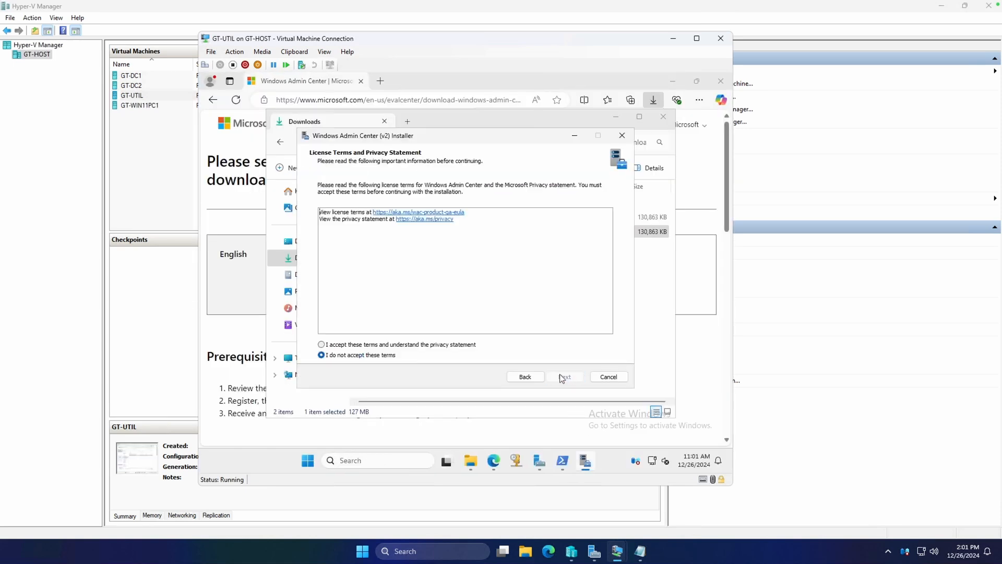
{"action": "left_click", "coordinate": [456, 346]}
{"action": "left_click", "coordinate": [563, 377]}
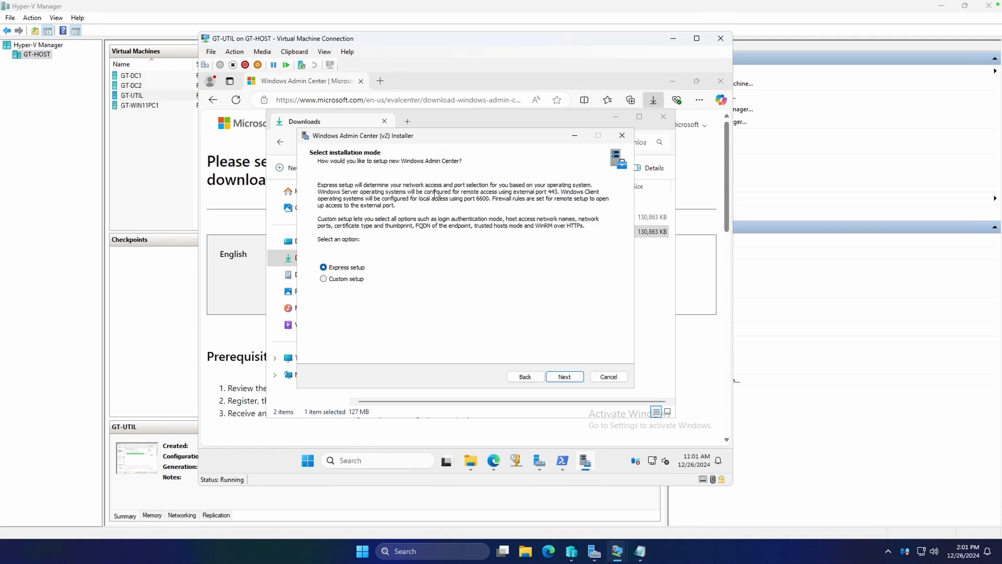
Step: Choose Express setup and have the installer generate a self-signed TLS certificate that expires in 60 days
{"action": "left_click", "coordinate": [566, 377]}
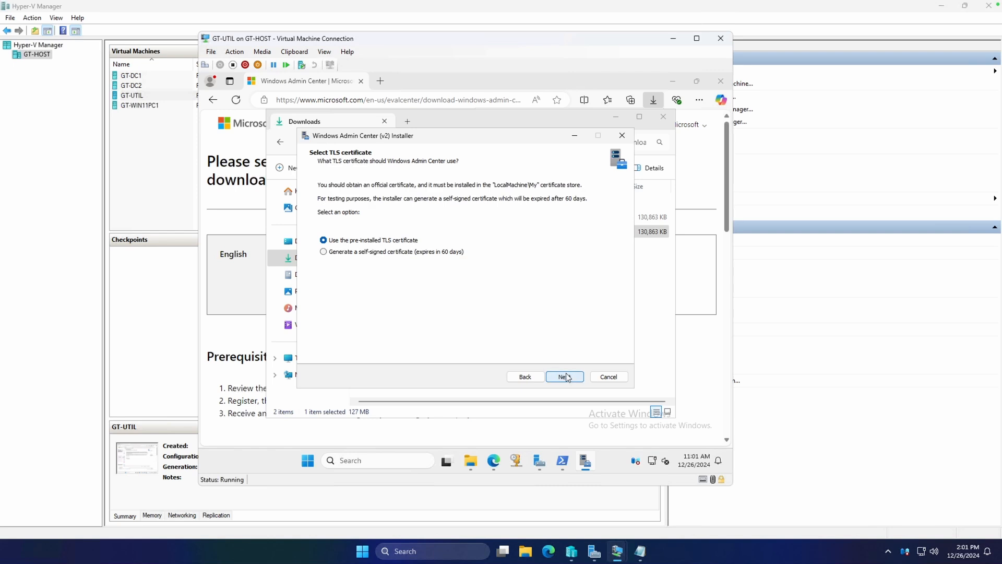
{"action": "left_click", "coordinate": [378, 253]}
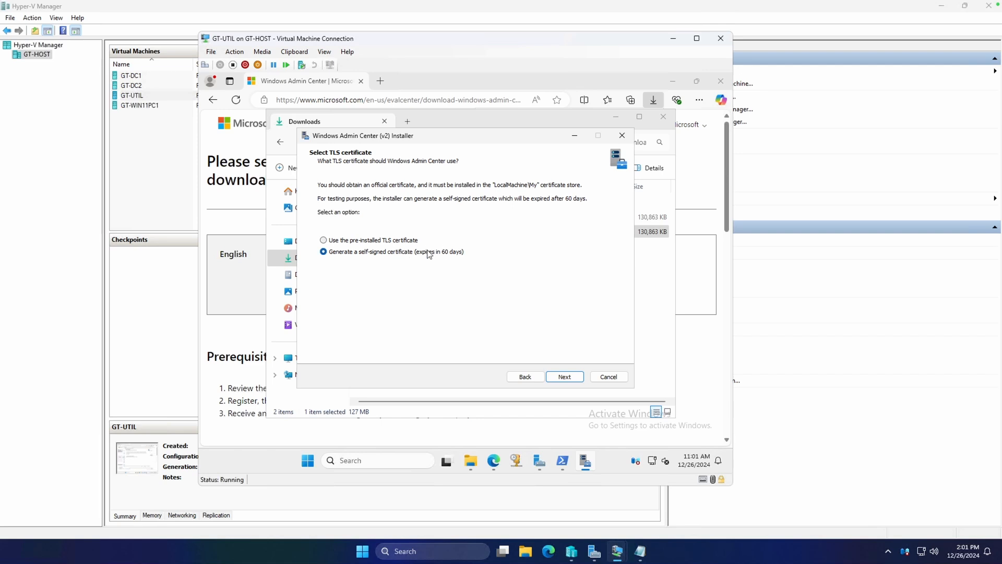
{"action": "left_click", "coordinate": [565, 377]}
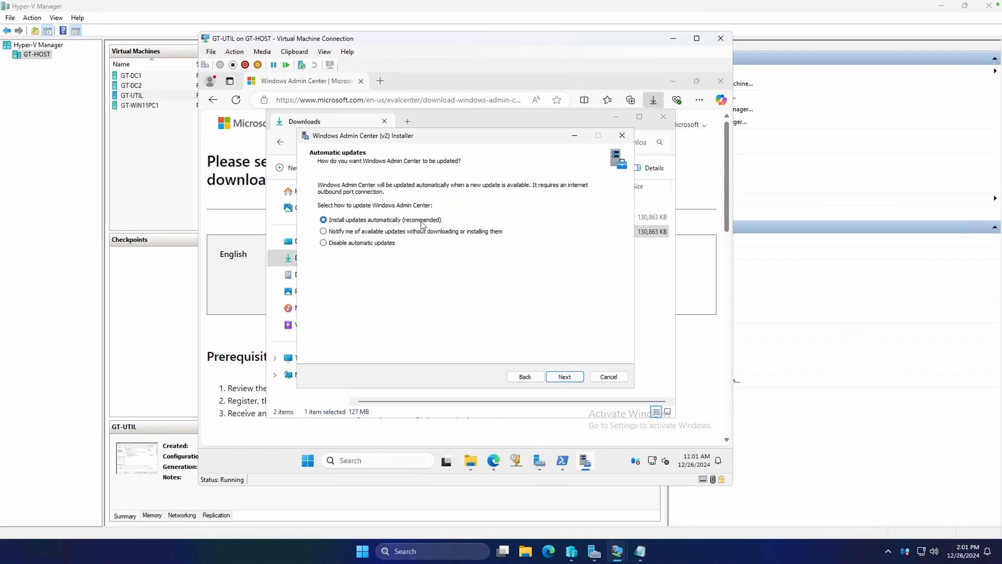
Step: Keep automatic updates and required diagnostic data only, and install Windows Admin Center after reviewing the summary
{"action": "left_click", "coordinate": [564, 376]}
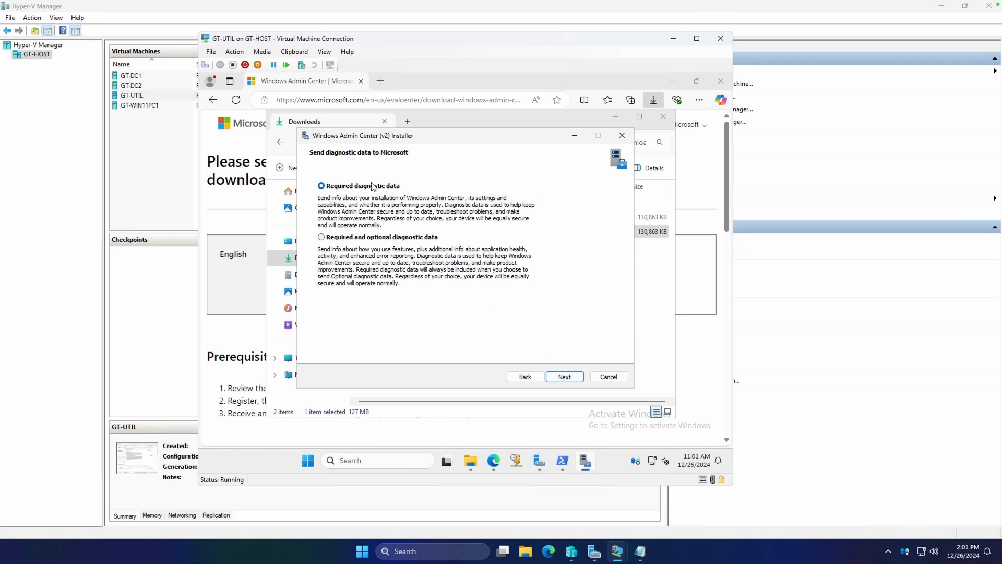
{"action": "left_click", "coordinate": [568, 376]}
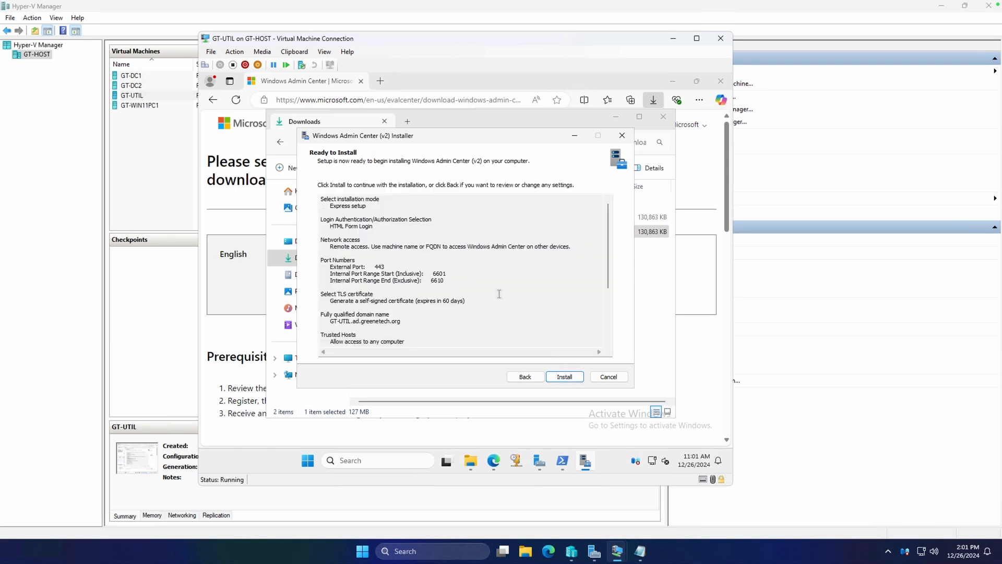
{"action": "left_click", "coordinate": [403, 266]}
{"action": "scroll", "coordinate": [417, 255], "scroll_direction": "down", "scroll_amount": 3}
{"action": "scroll", "coordinate": [417, 256], "scroll_direction": "up", "scroll_amount": 3}
{"action": "left_click", "coordinate": [565, 377]}
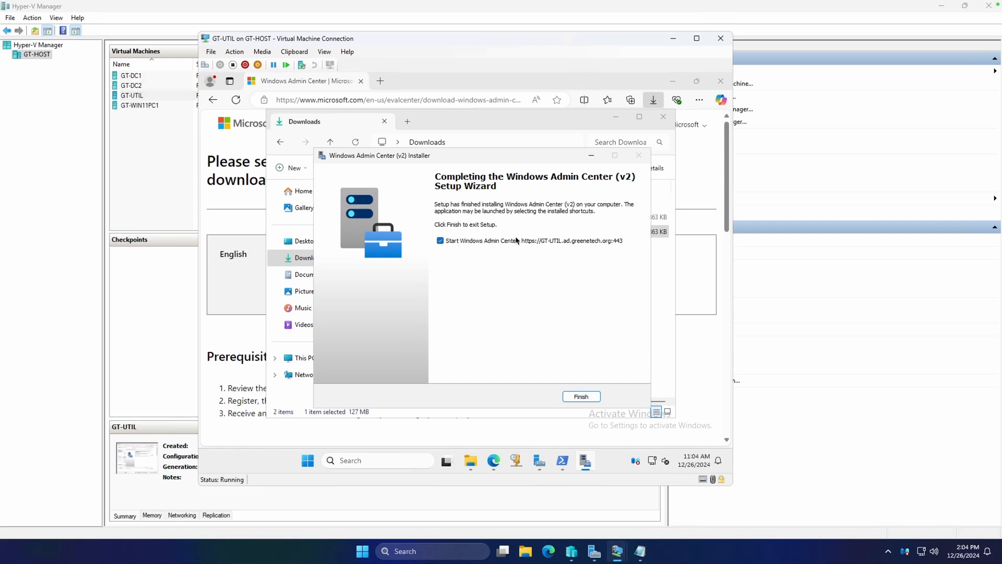
Step: Finish setup with Windows Admin Center set to start, and continue past the browser's certificate warning to gt-util.ad.greenetech.org
{"action": "left_click", "coordinate": [581, 397]}
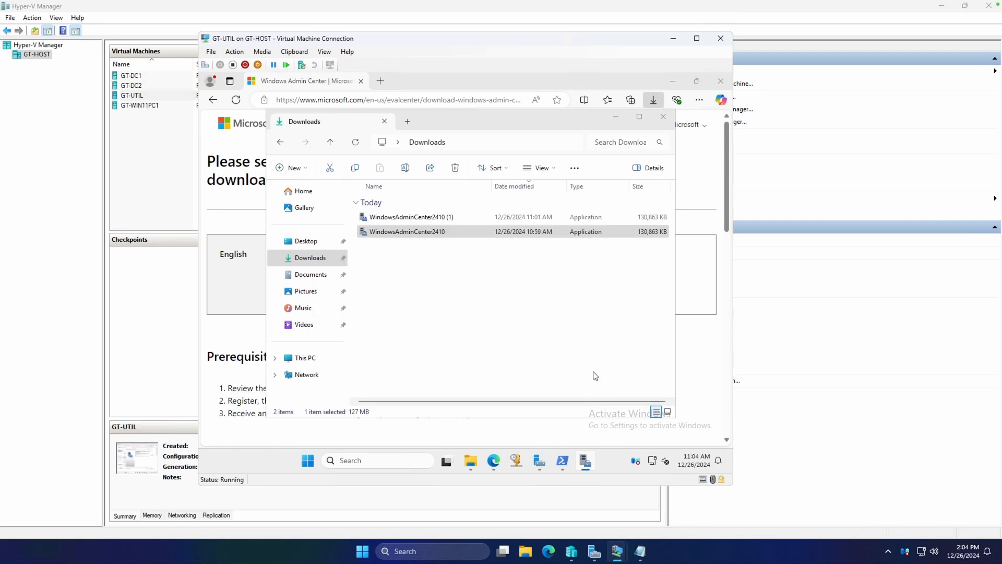
{"action": "mouse_move", "coordinate": [495, 462]}
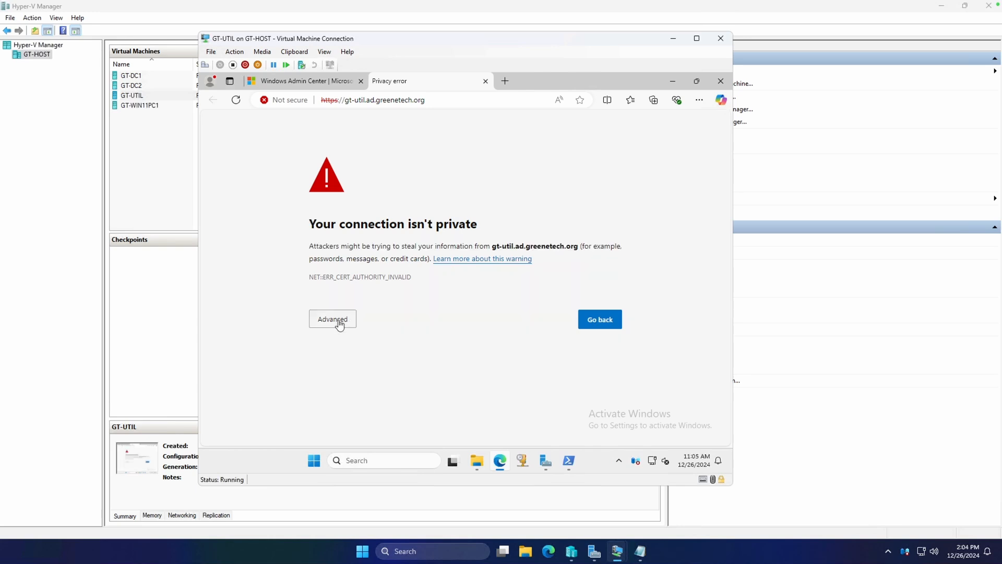
{"action": "left_click", "coordinate": [339, 324]}
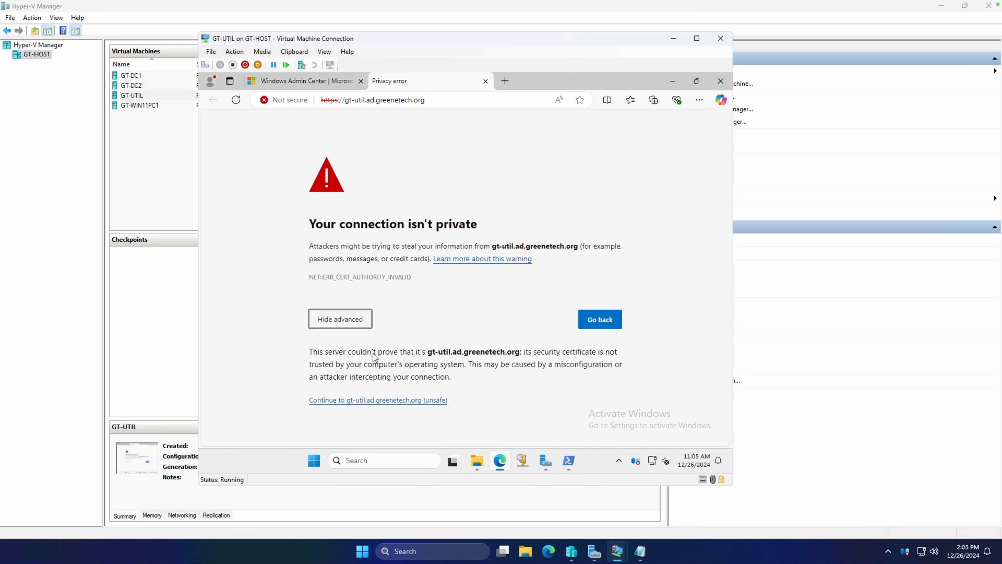
{"action": "left_click", "coordinate": [398, 401]}
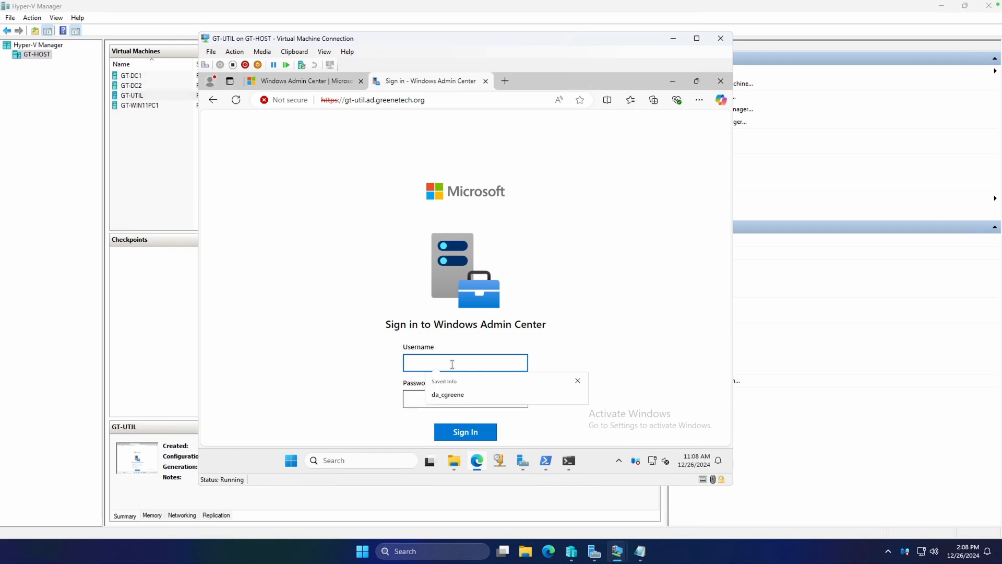
Step: Check the current account in Command Prompt, and sign in to Windows Admin Center with the GTECH domain username and account password
{"action": "left_click", "coordinate": [569, 460]}
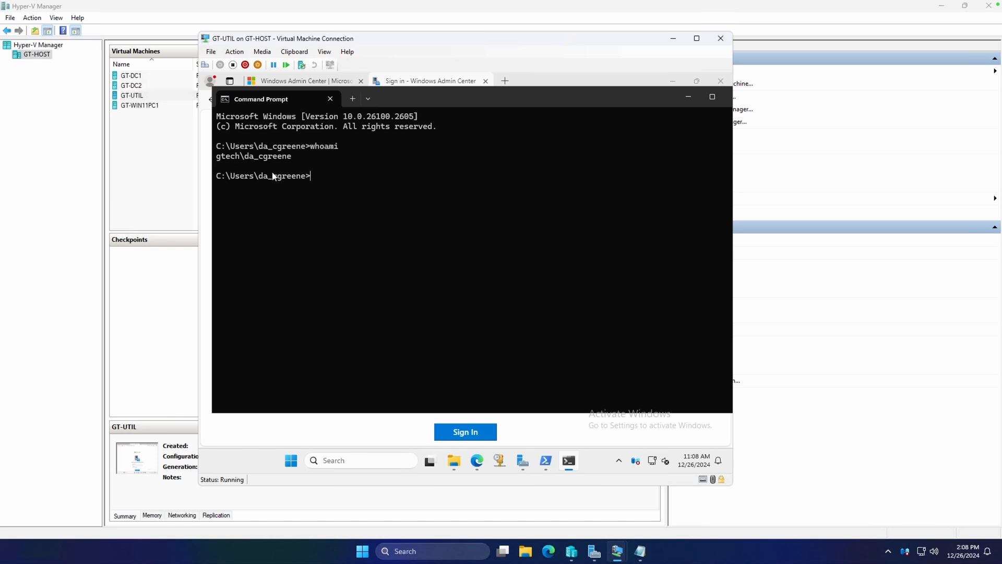
{"action": "left_click", "coordinate": [569, 462]}
{"action": "left_click", "coordinate": [443, 363]}
{"action": "type", "text": "gtech\\da_cgreene"}
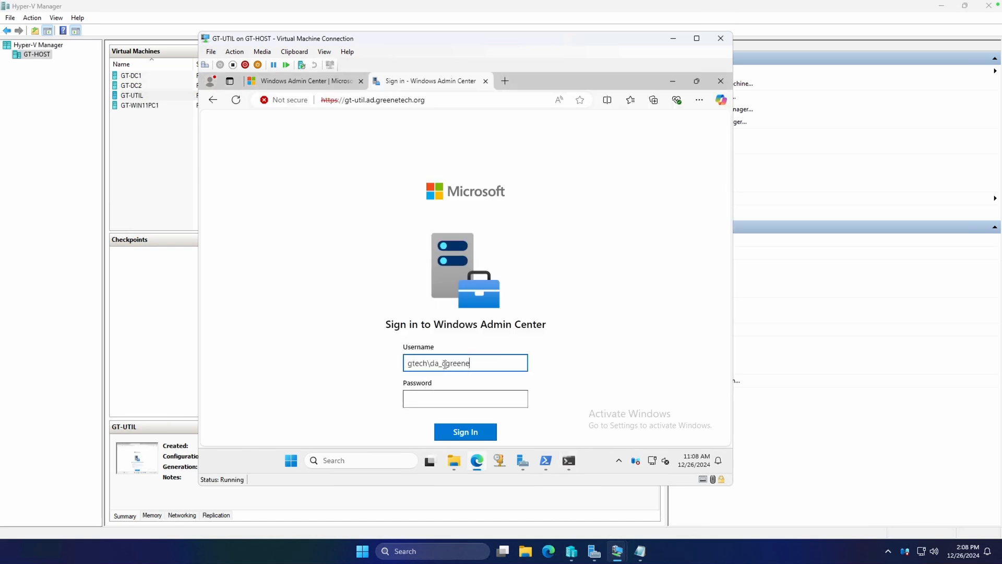
{"action": "key", "text": "Tab"}
{"action": "type", "text": "P••••••••"}
{"action": "key", "text": "Return"}
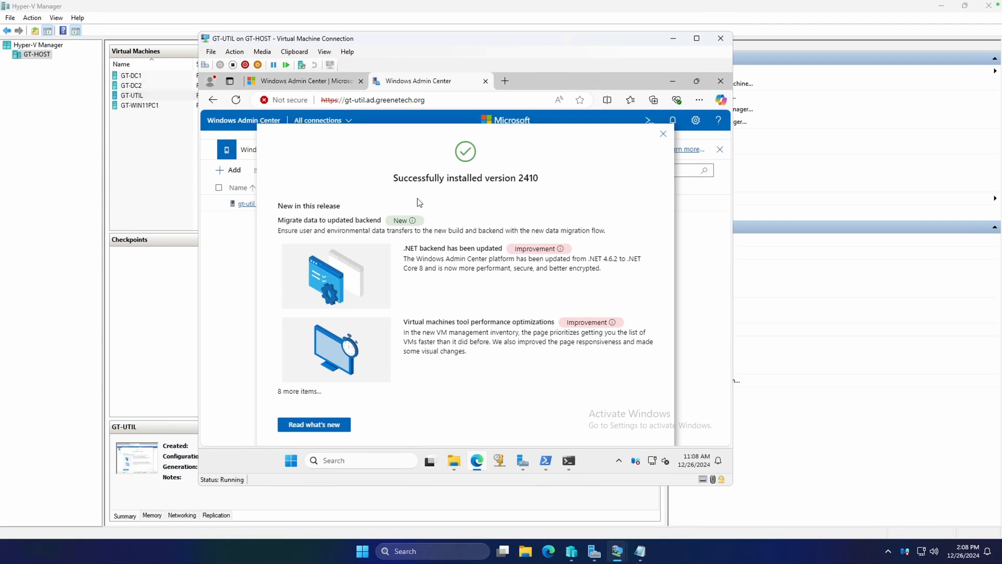
Step: Review the version 2410 release notes, and dismiss them along with the extension catalog notification
{"action": "left_click_drag", "start_coordinate": [279, 204], "coordinate": [501, 355]}
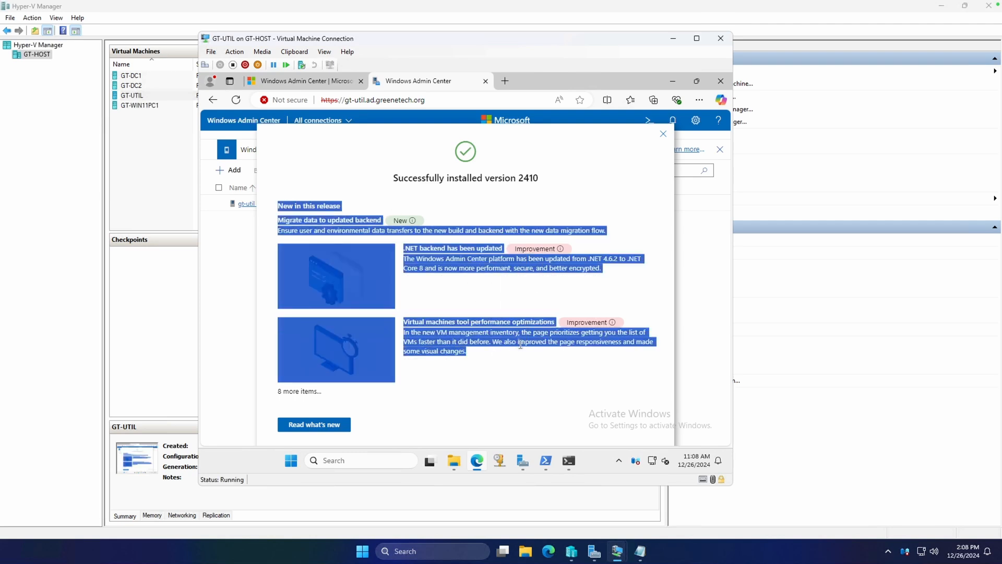
{"action": "left_click", "coordinate": [520, 343]}
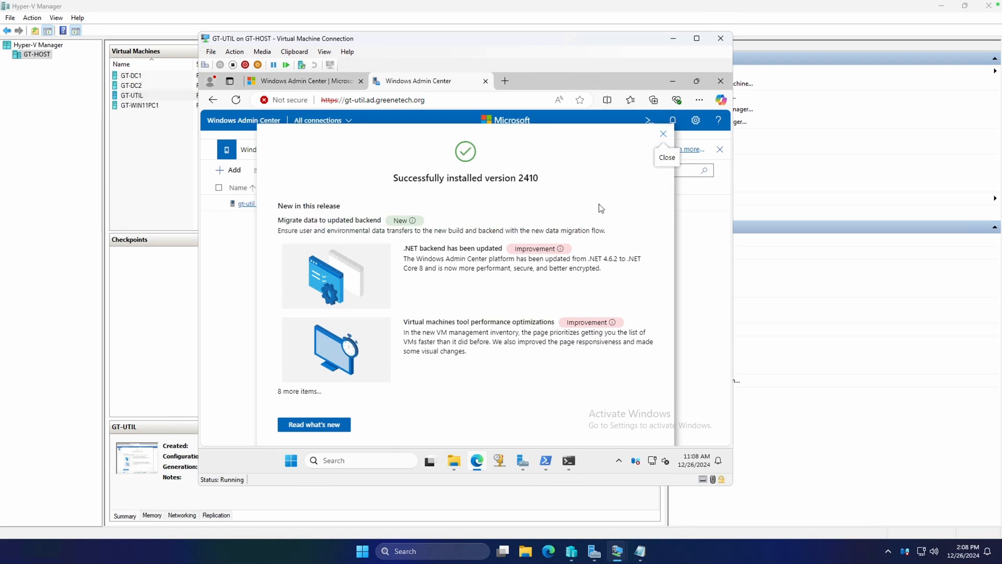
{"action": "left_click", "coordinate": [663, 136]}
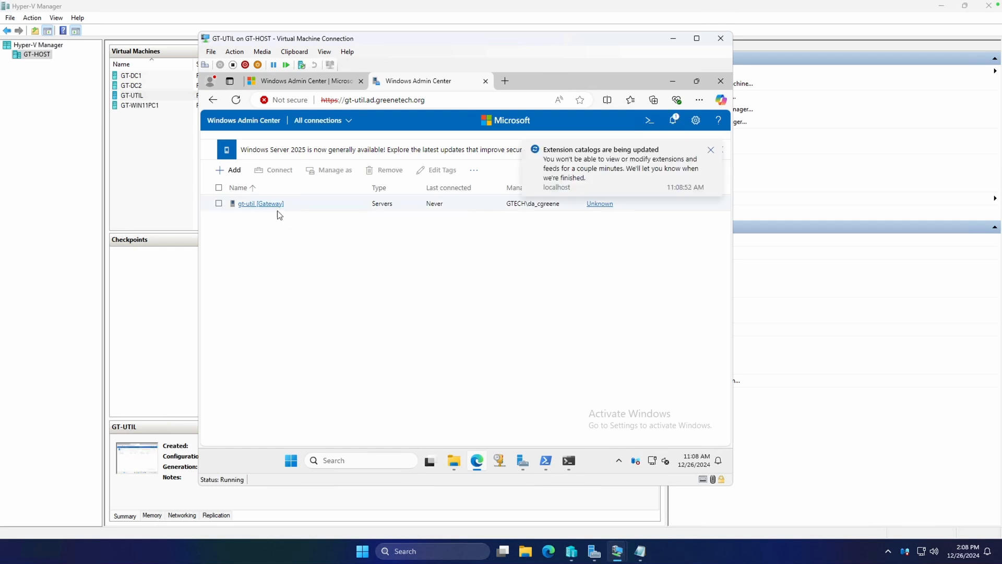
{"action": "left_click", "coordinate": [714, 150]}
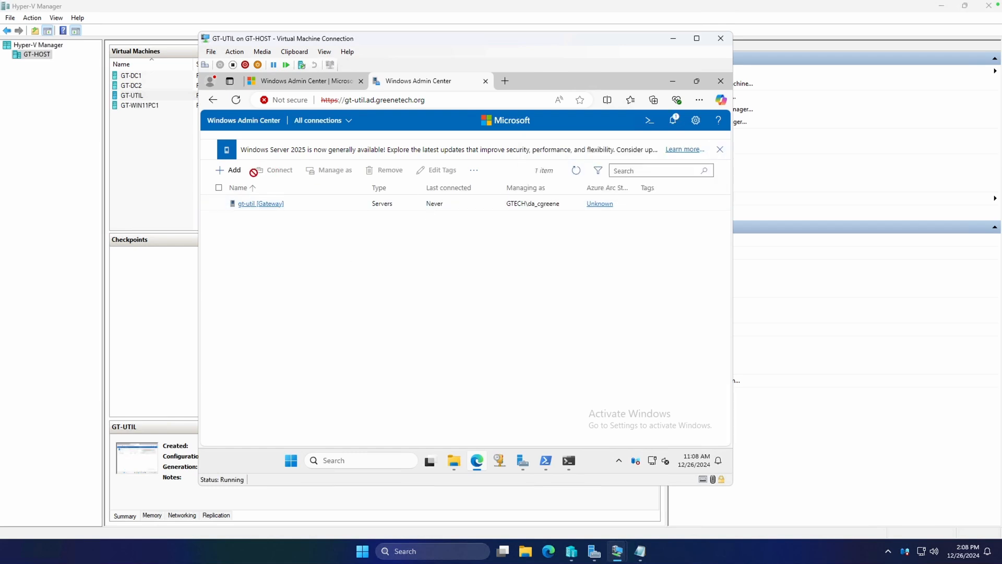
Step: Try to add the domain controller GT-DC1 as a server connection by its fully qualified domain name
{"action": "left_click", "coordinate": [228, 177]}
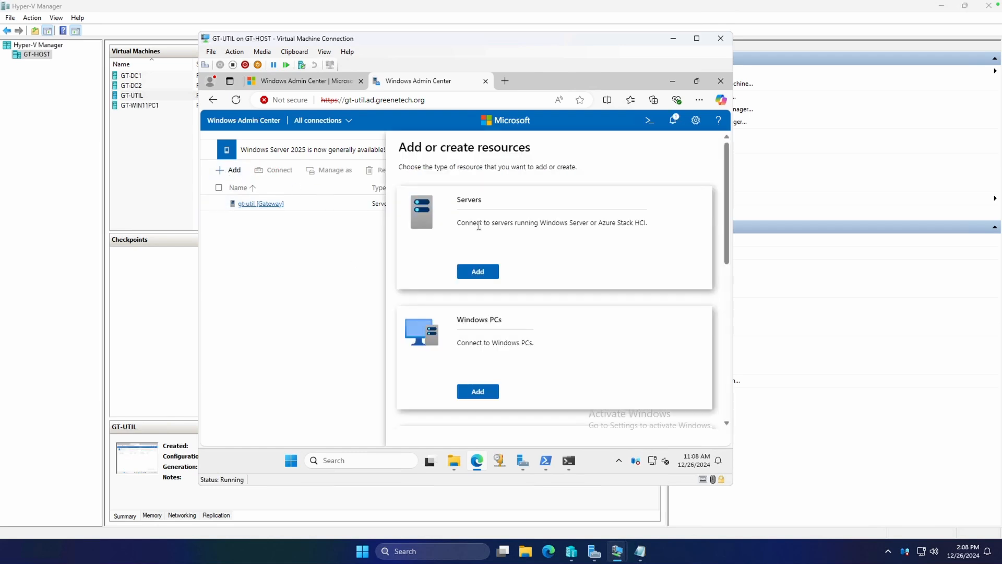
{"action": "left_click", "coordinate": [479, 273]}
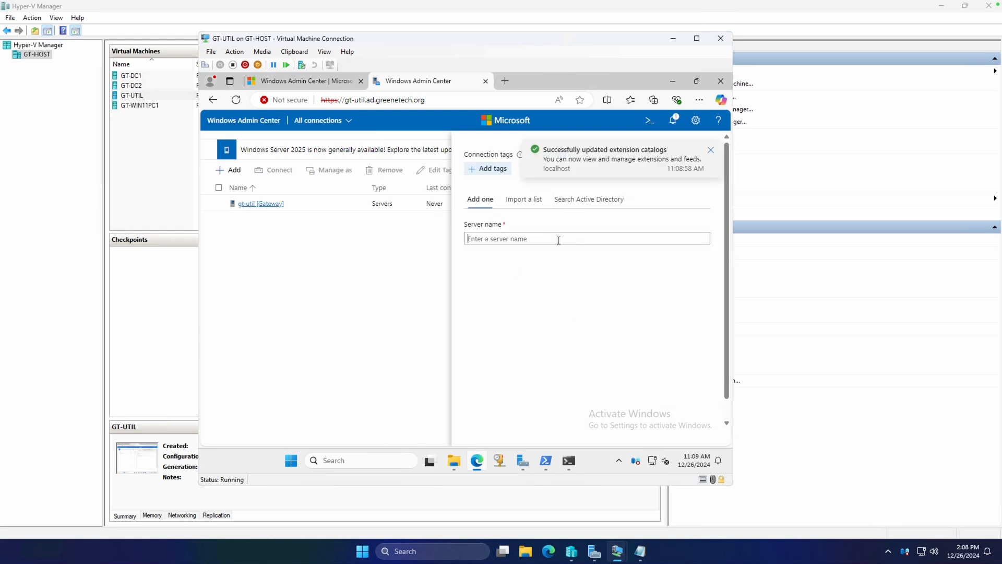
{"action": "type", "text": "GT-DC1"}
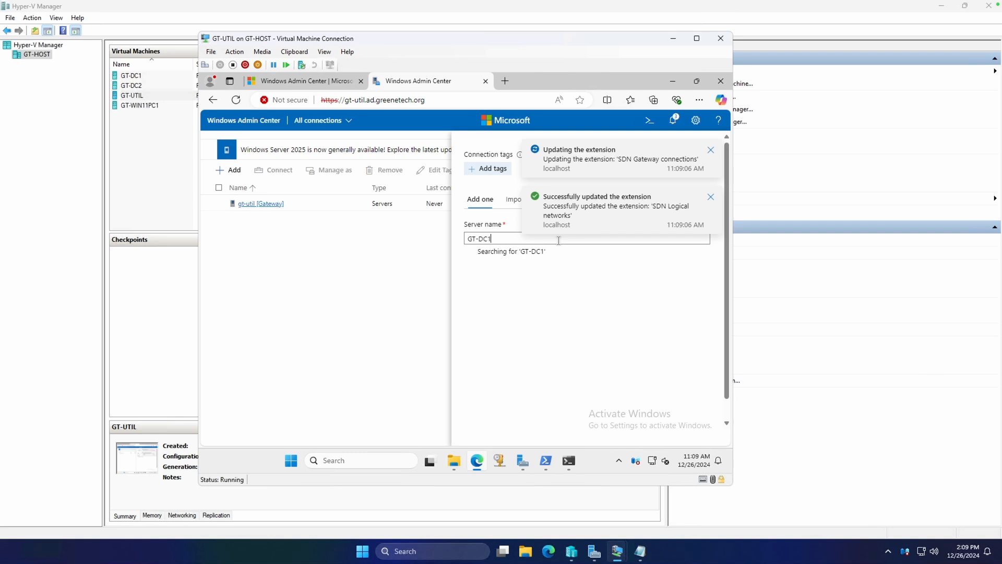
{"action": "type", "text": ".ad.greenetech.o"}
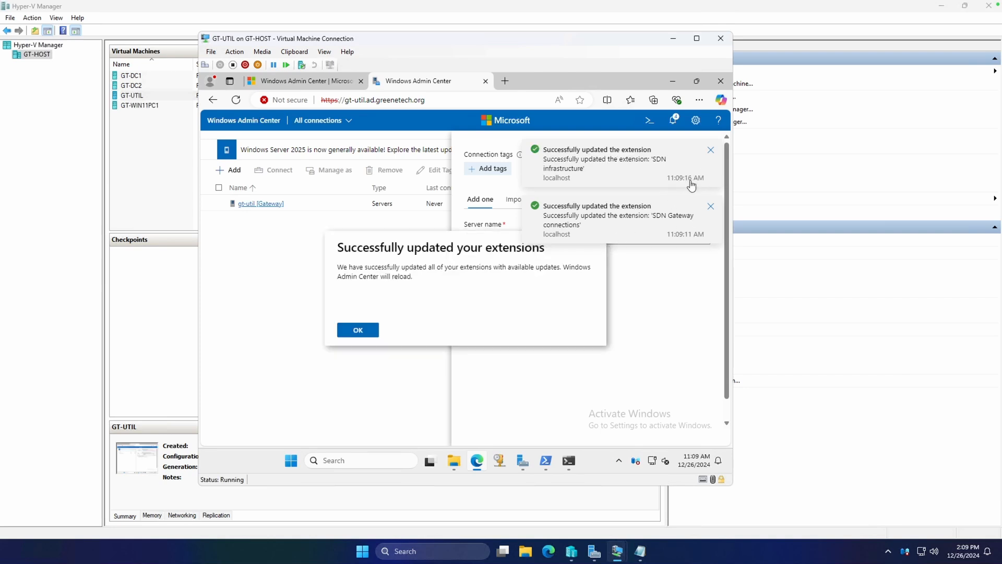
Step: Acknowledge the extension update, add GT-DC1.ad.greenetech.org as a server connection, and dismiss the notification
{"action": "left_click", "coordinate": [363, 332]}
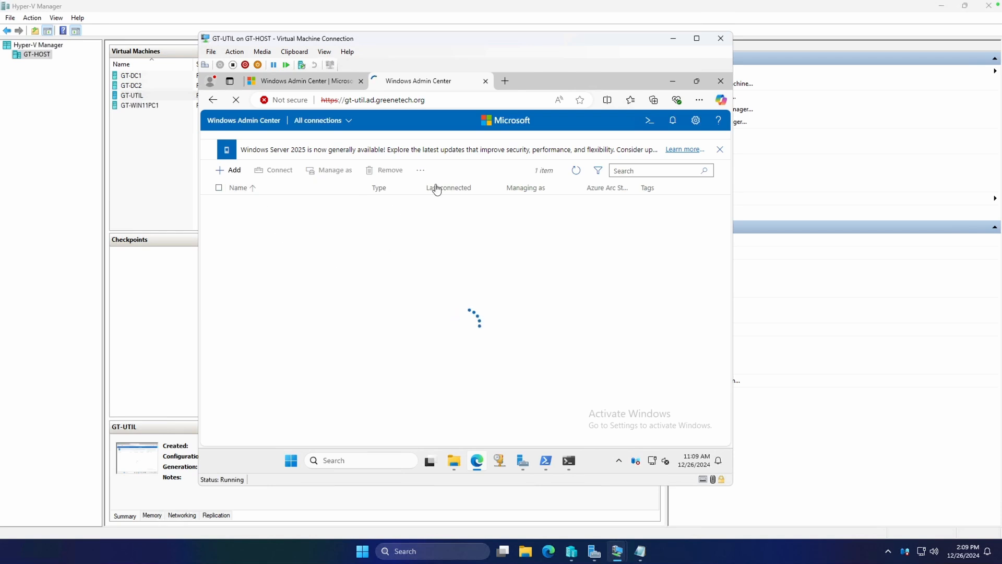
{"action": "left_click", "coordinate": [230, 173]}
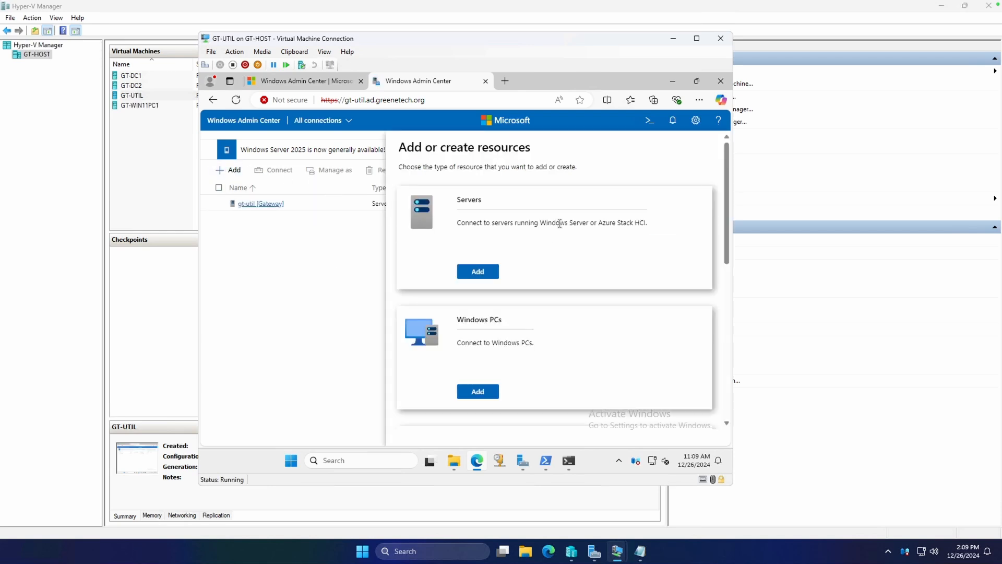
{"action": "left_click", "coordinate": [477, 272]}
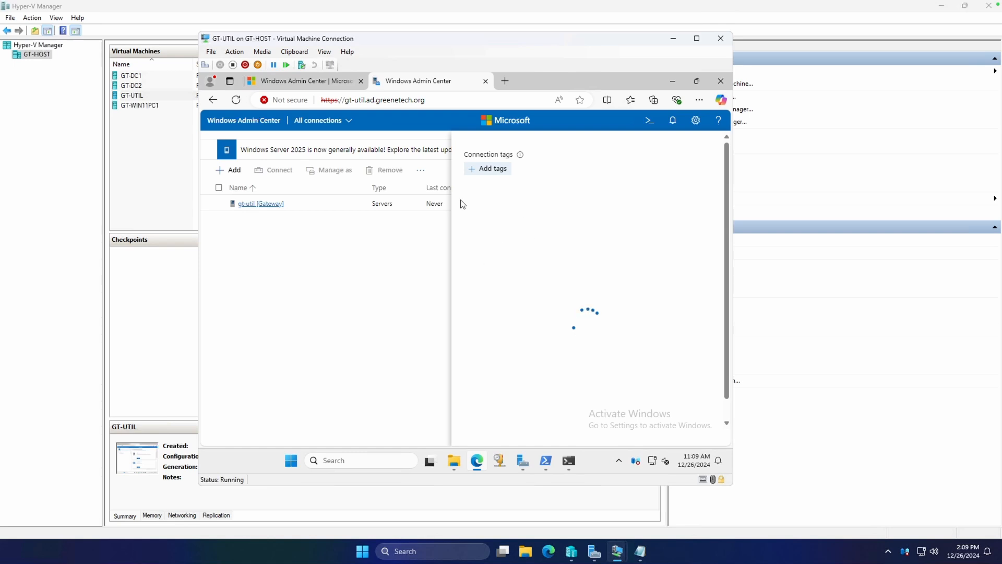
{"action": "type", "text": "GT-DC1.ad.greenetech.org"}
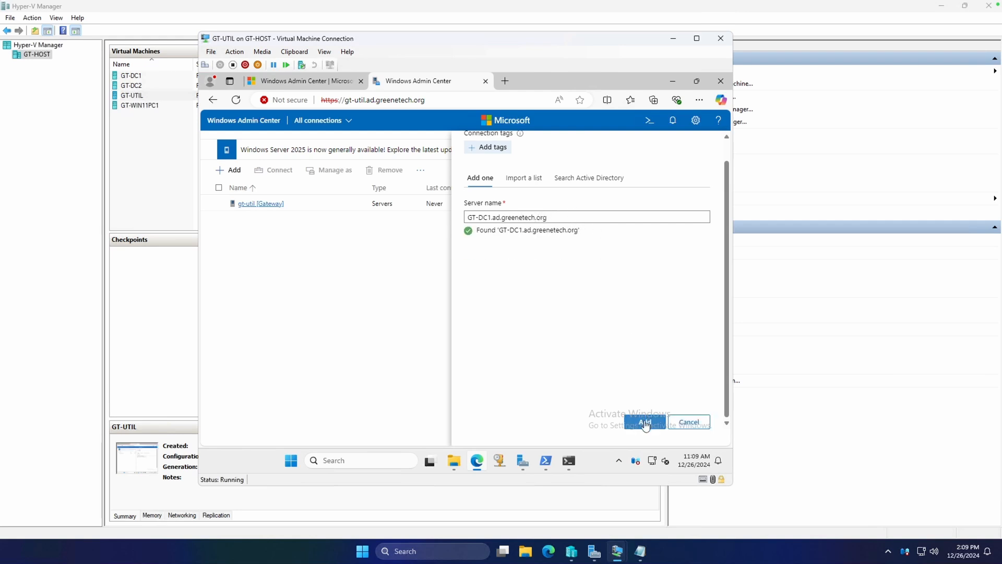
{"action": "left_click", "coordinate": [645, 420]}
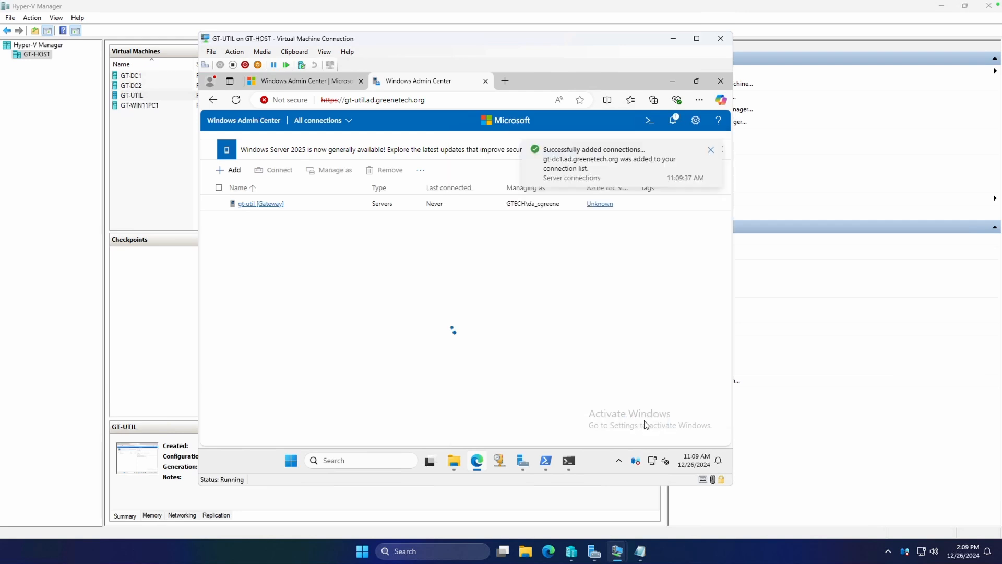
{"action": "left_click", "coordinate": [710, 151]}
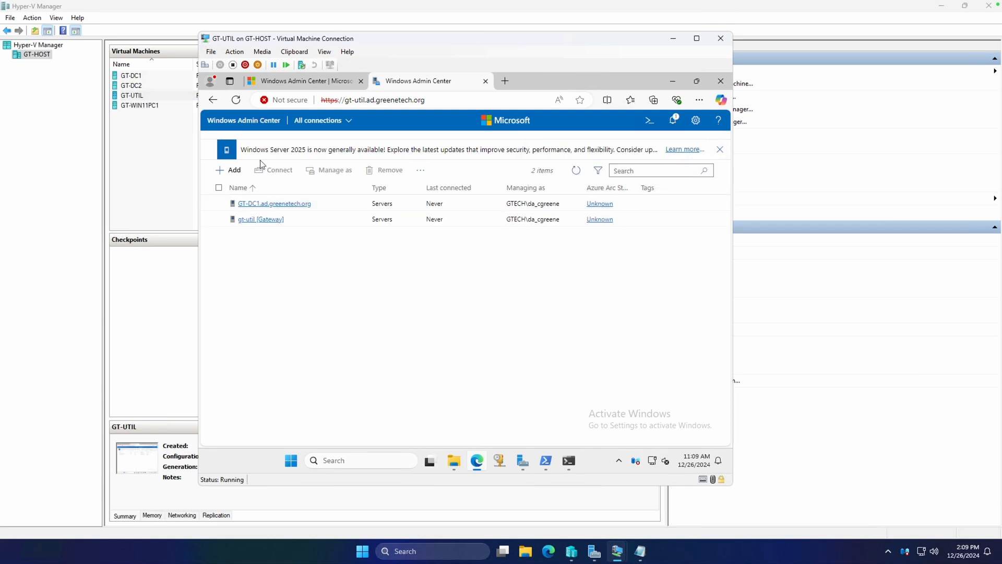
Step: Search Active Directory for GT-DC2, add the matching computer as a server connection, and dismiss the notification
{"action": "left_click", "coordinate": [219, 170]}
{"action": "left_click", "coordinate": [477, 272]}
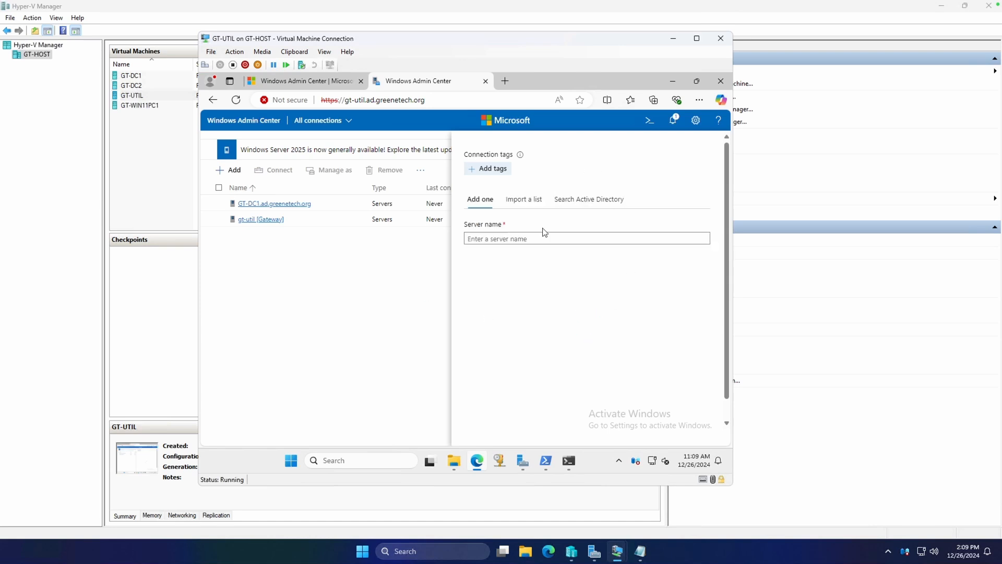
{"action": "left_click", "coordinate": [596, 202]}
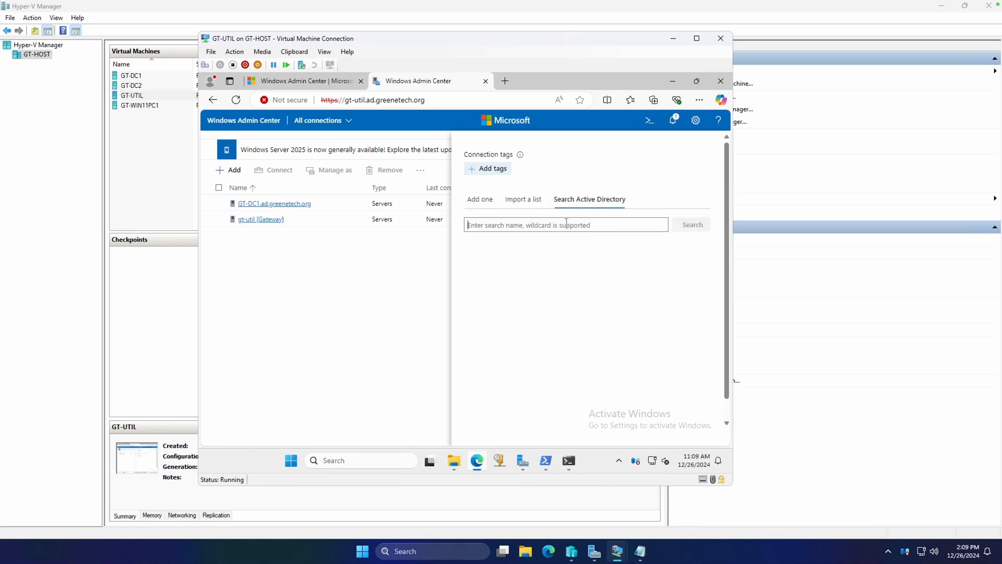
{"action": "type", "text": "GTG"}
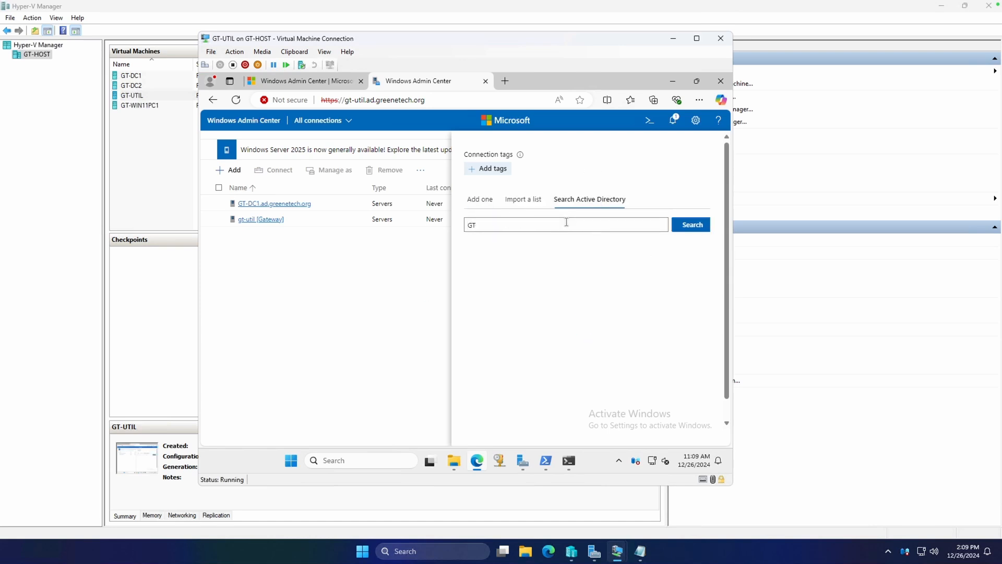
{"action": "left_click", "coordinate": [696, 226]}
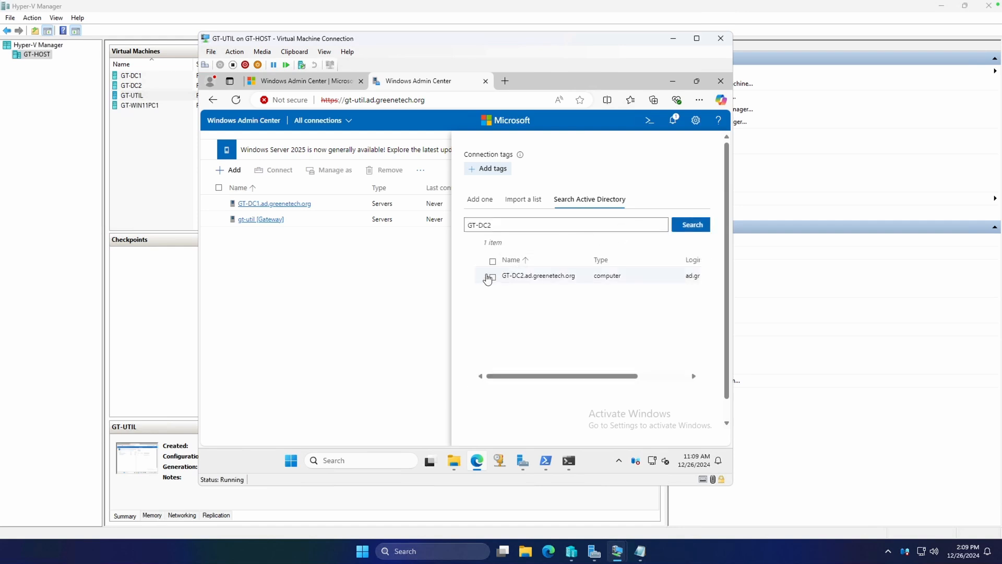
{"action": "left_click", "coordinate": [491, 277]}
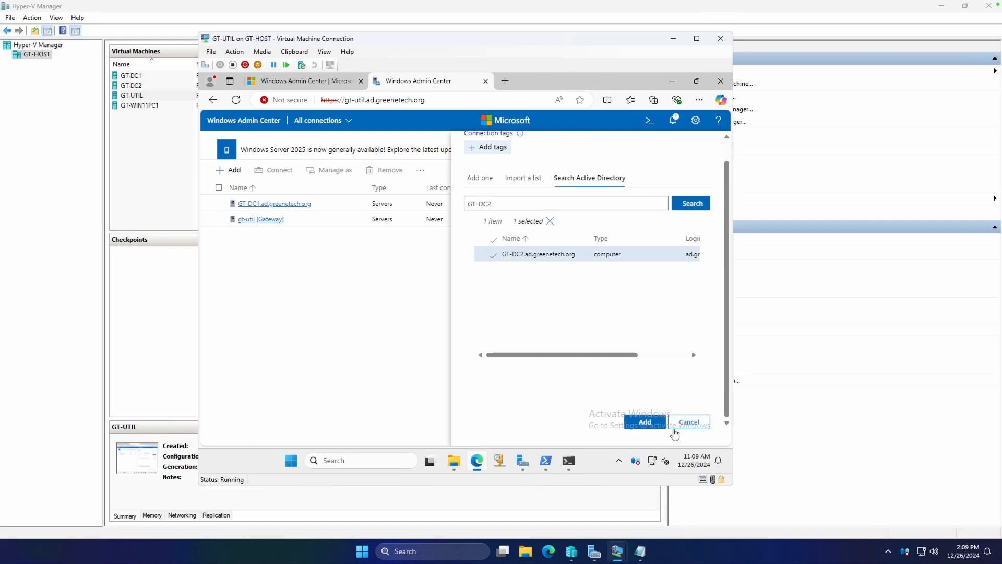
{"action": "left_click", "coordinate": [645, 422]}
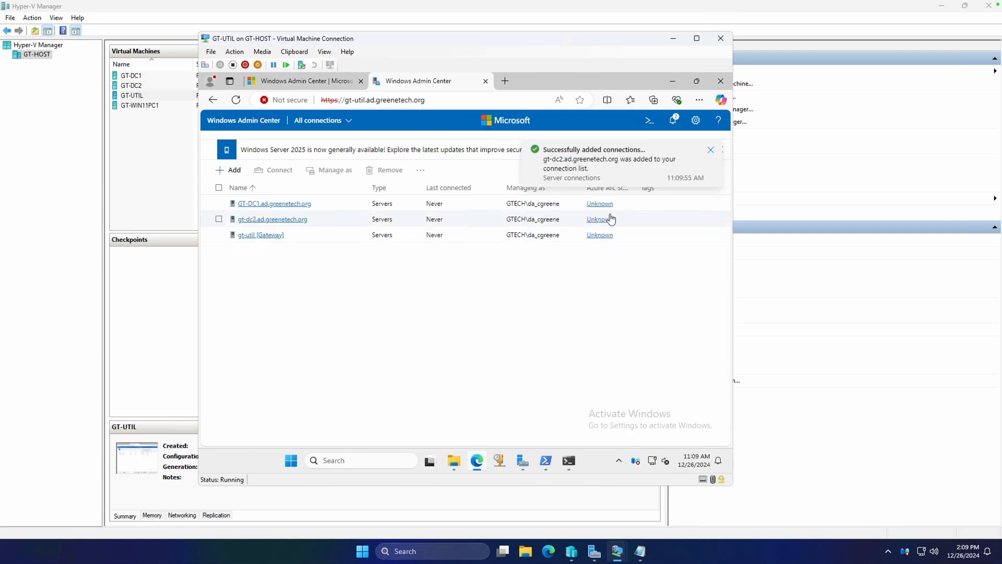
{"action": "left_click", "coordinate": [711, 151]}
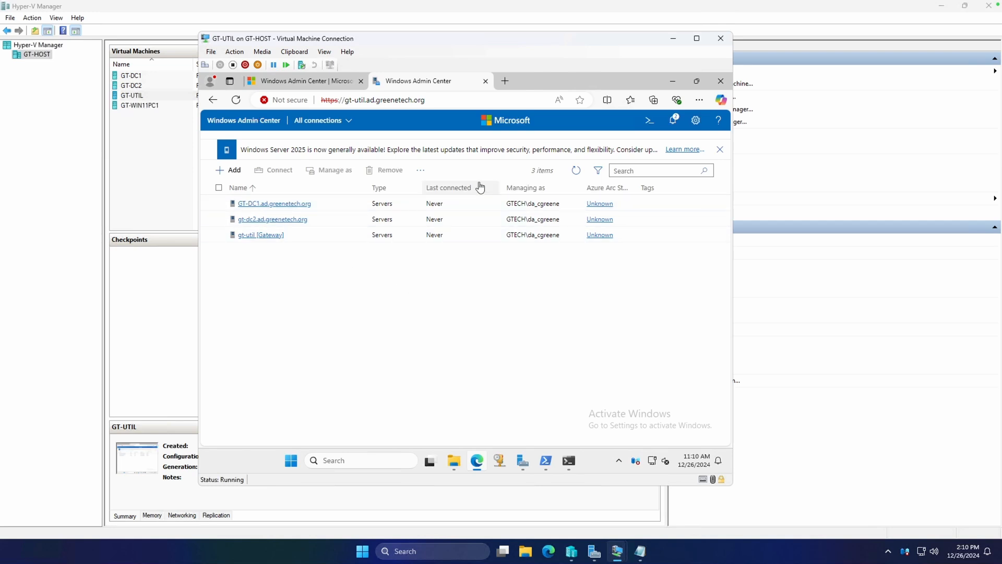
Step: Connect to GT-DC1 and review its overview, from the essential system details to the CPU, memory and Ethernet monitoring graphs
{"action": "left_click", "coordinate": [281, 205]}
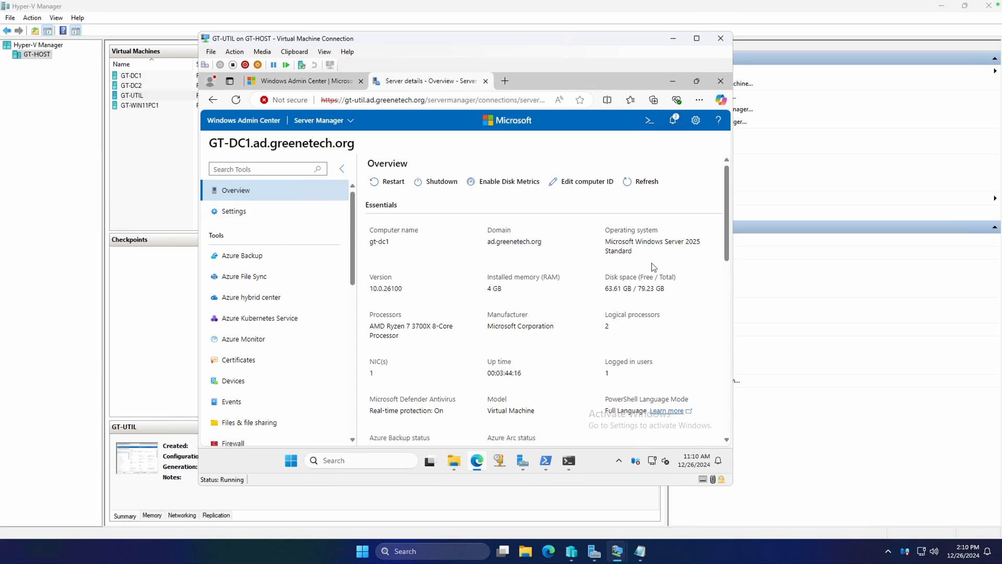
{"action": "scroll", "coordinate": [656, 263], "scroll_direction": "down", "scroll_amount": 5}
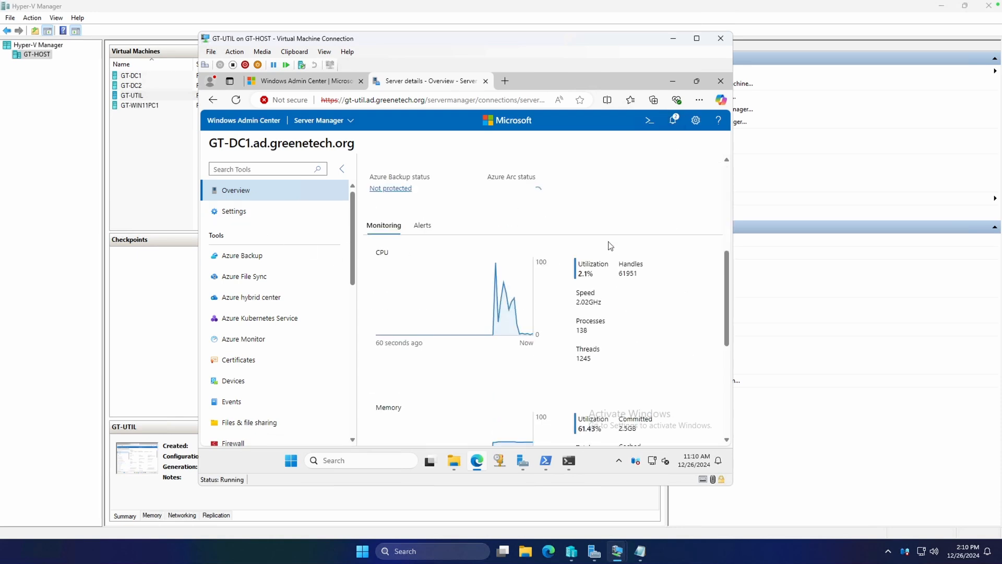
{"action": "scroll", "coordinate": [610, 246], "scroll_direction": "down", "scroll_amount": 5}
{"action": "scroll", "coordinate": [570, 334], "scroll_direction": "up", "scroll_amount": 10}
{"action": "scroll", "coordinate": [576, 292], "scroll_direction": "down", "scroll_amount": 4}
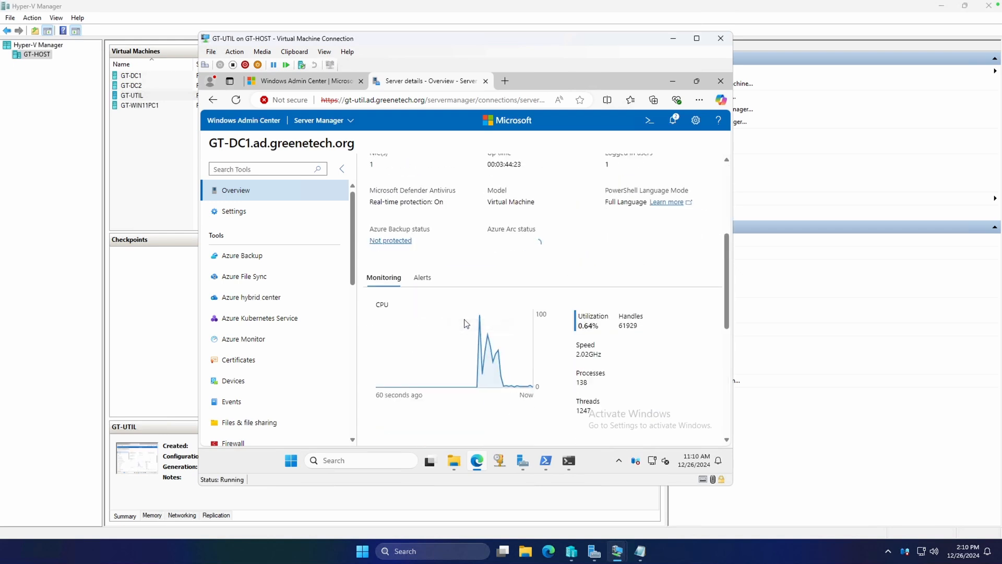
{"action": "scroll", "coordinate": [459, 324], "scroll_direction": "down", "scroll_amount": 6}
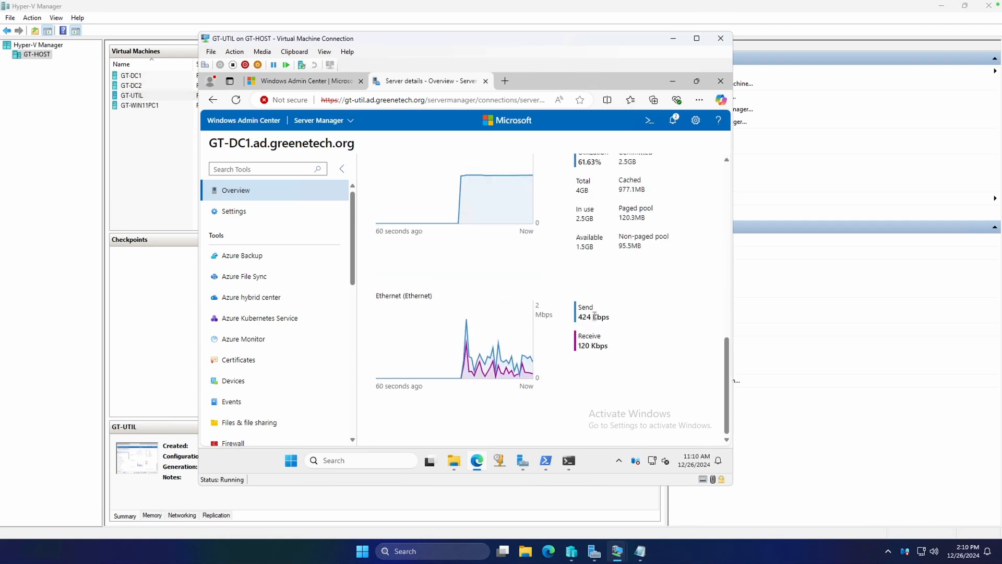
{"action": "scroll", "coordinate": [595, 316], "scroll_direction": "up", "scroll_amount": 5}
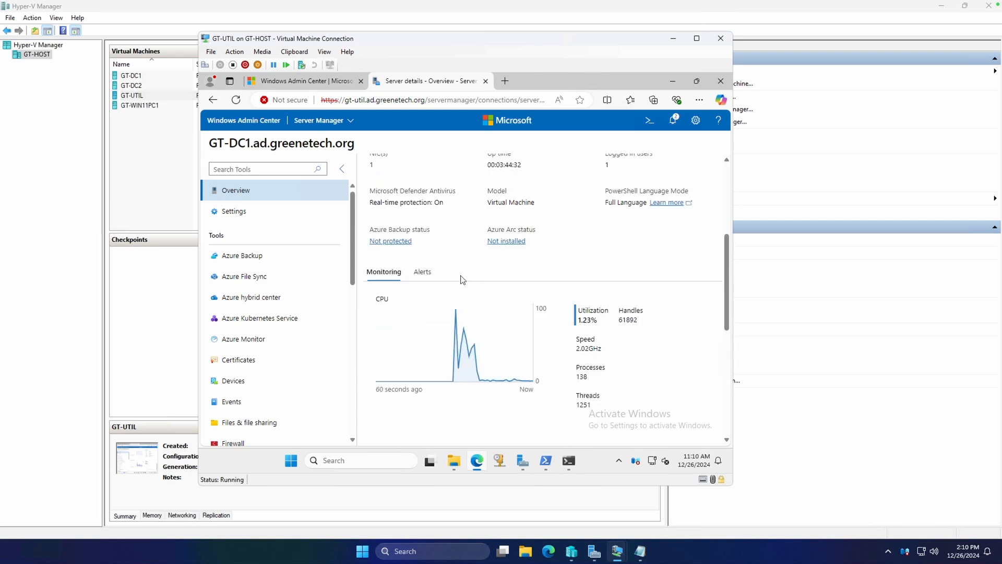
{"action": "scroll", "coordinate": [571, 307], "scroll_direction": "up", "scroll_amount": 3}
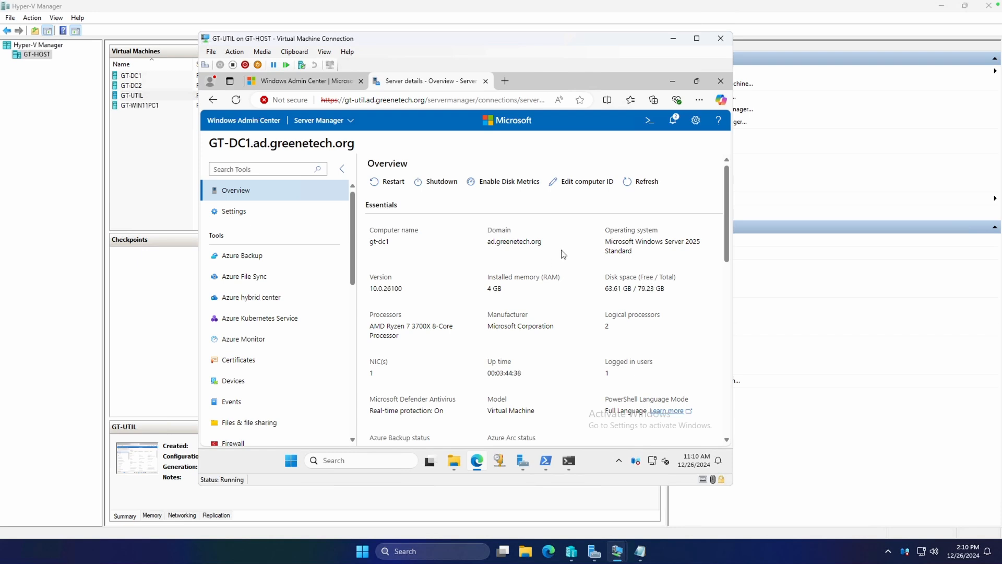
Step: Examine GT-DC1's settings for file shares (SMB server), power configuration and environment variables
{"action": "left_click", "coordinate": [281, 214]}
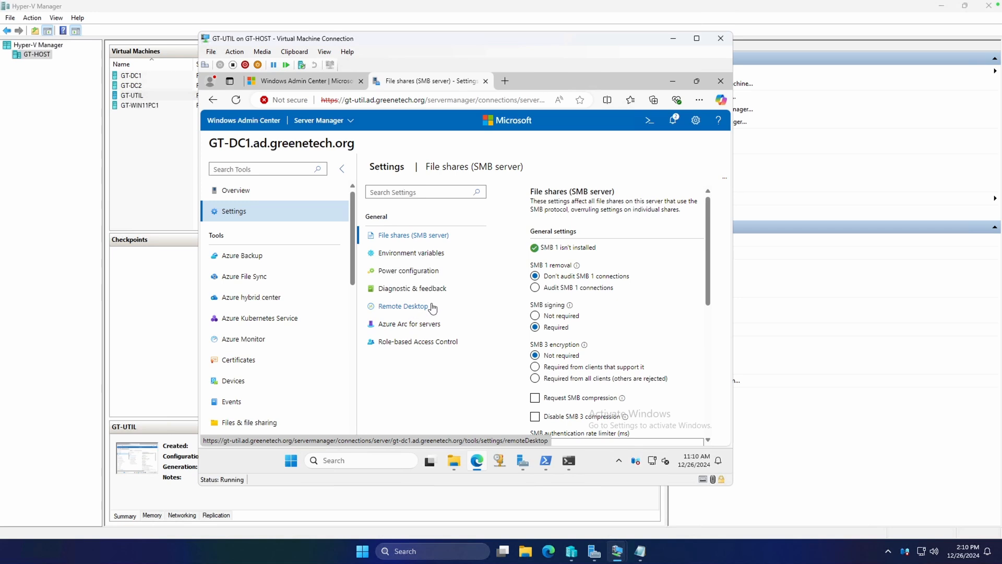
{"action": "scroll", "coordinate": [671, 261], "scroll_direction": "down", "scroll_amount": 1}
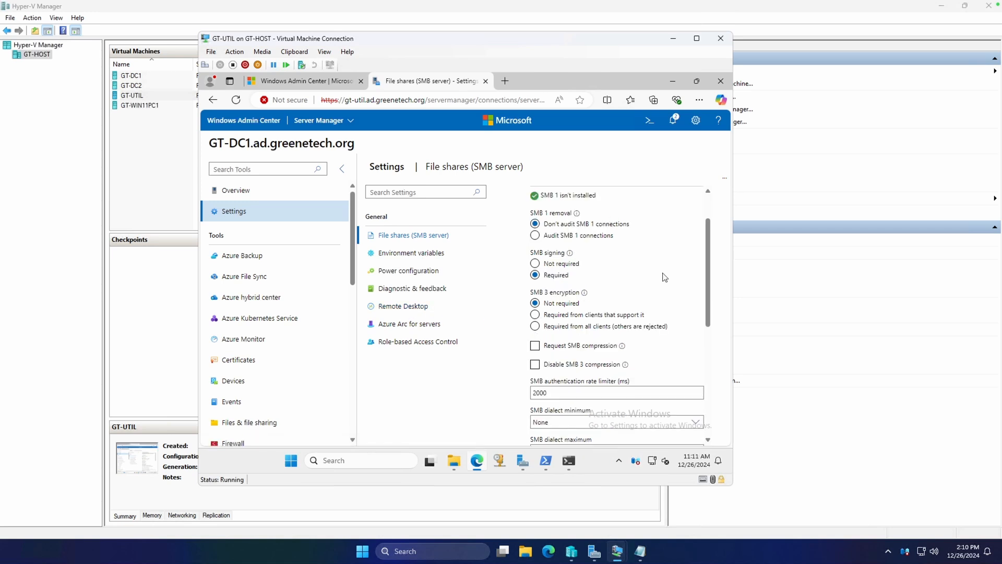
{"action": "scroll", "coordinate": [587, 230], "scroll_direction": "up", "scroll_amount": 1}
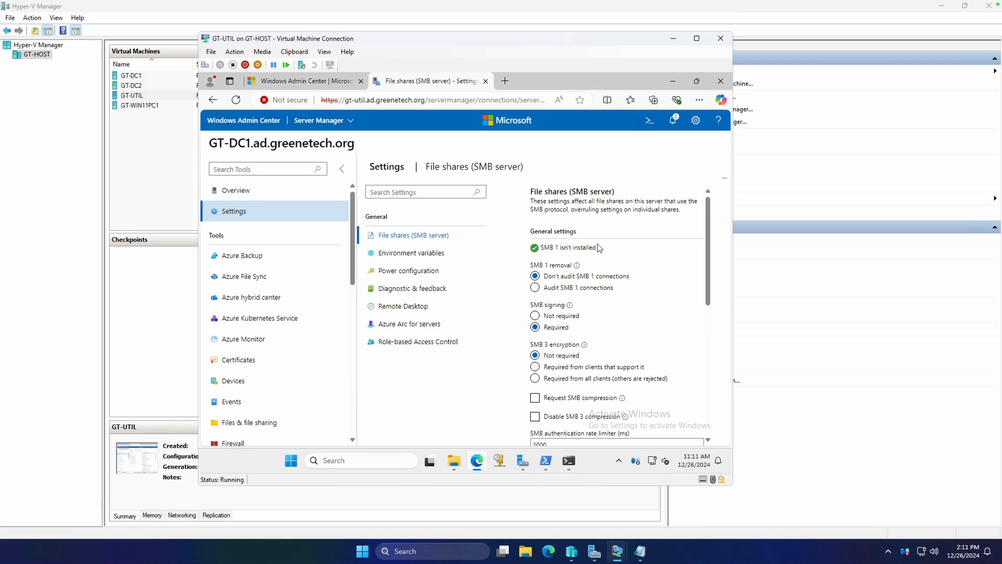
{"action": "scroll", "coordinate": [600, 248], "scroll_direction": "down", "scroll_amount": 1}
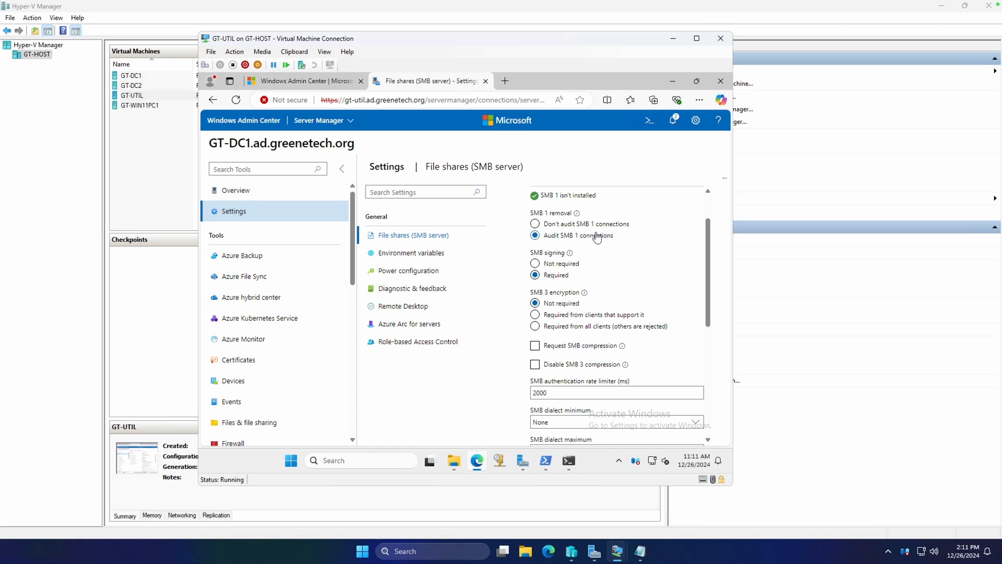
{"action": "scroll", "coordinate": [642, 253], "scroll_direction": "down", "scroll_amount": 1}
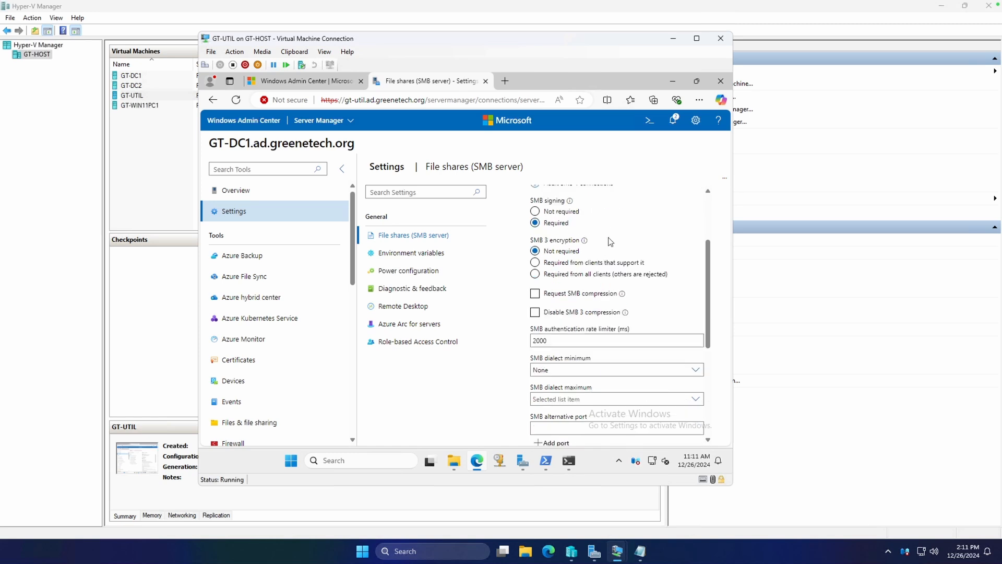
{"action": "scroll", "coordinate": [641, 238], "scroll_direction": "down", "scroll_amount": 4}
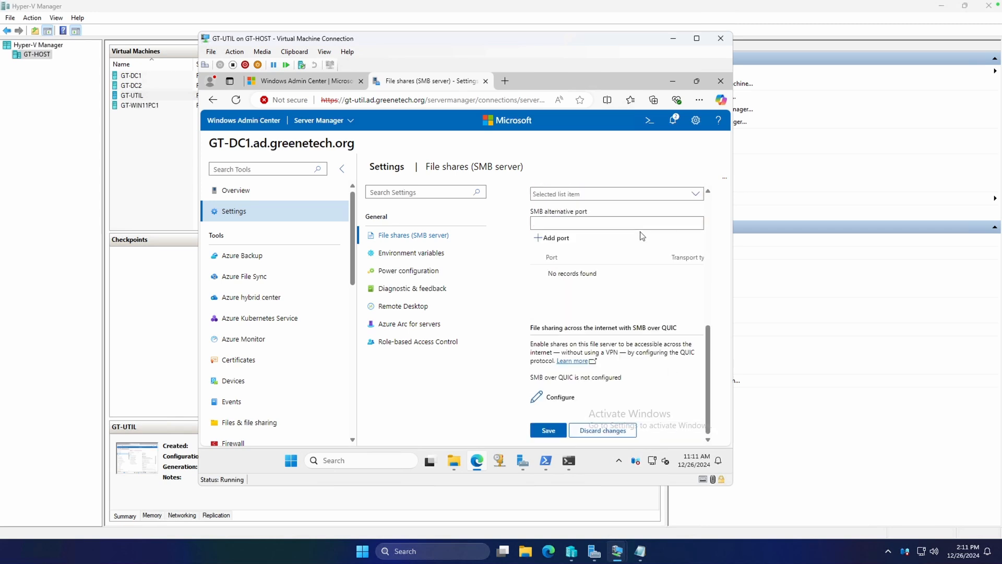
{"action": "left_click", "coordinate": [419, 271]}
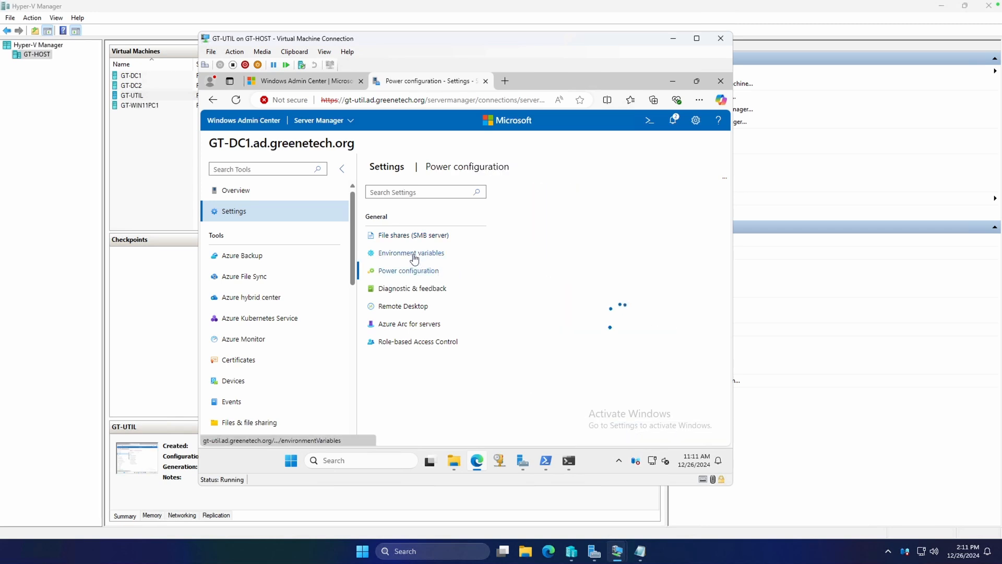
{"action": "left_click", "coordinate": [424, 255]}
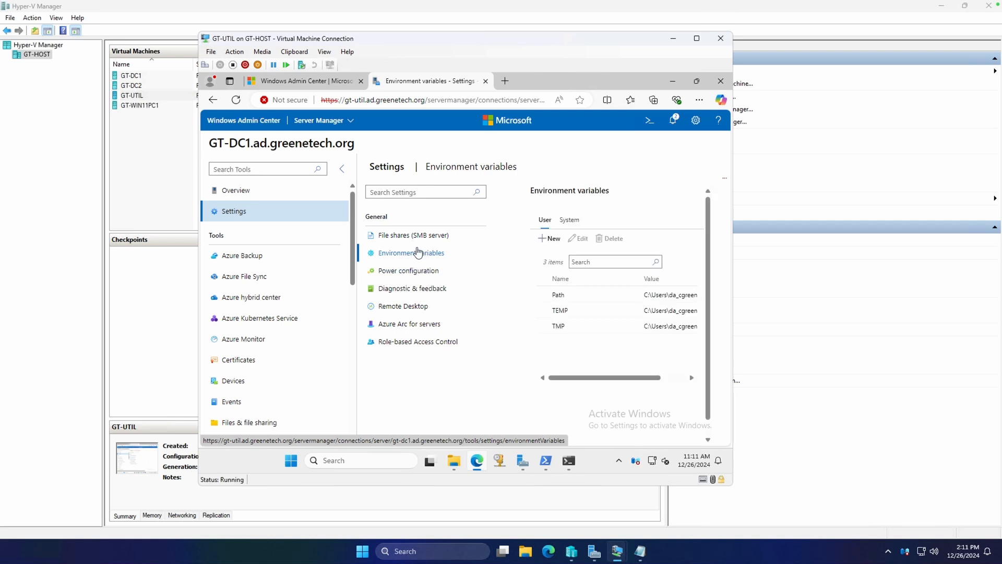
Step: Open a remote PowerShell session on GT-DC1, and look through the server's running processes
{"action": "scroll", "coordinate": [269, 261], "scroll_direction": "down", "scroll_amount": 4}
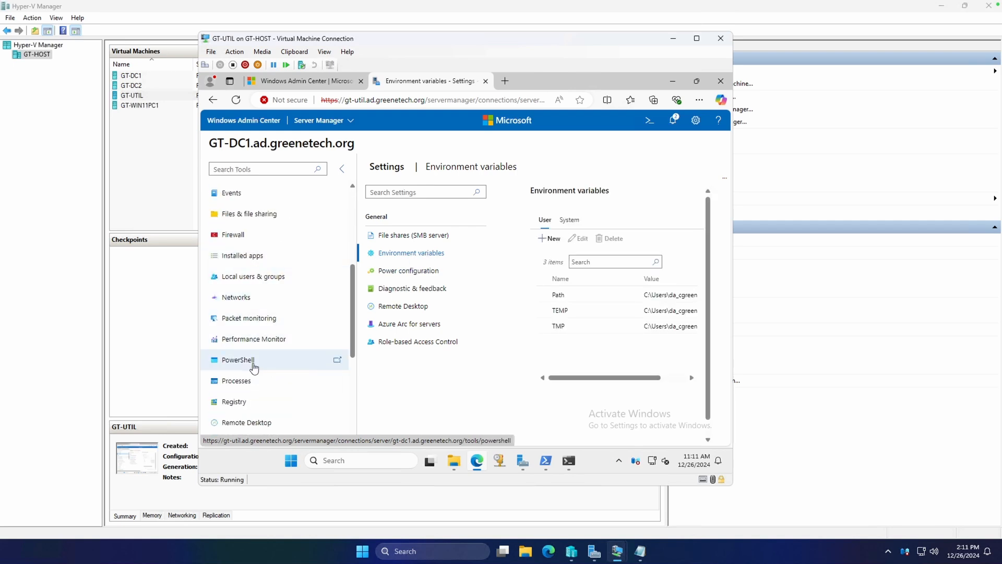
{"action": "left_click", "coordinate": [255, 360]}
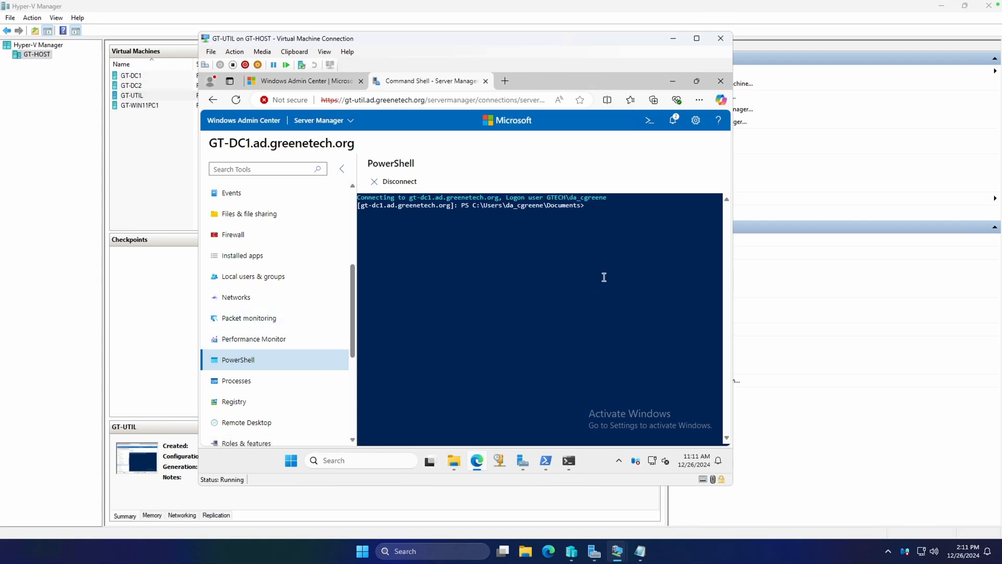
{"action": "left_click", "coordinate": [276, 381]}
{"action": "left_click", "coordinate": [361, 332]}
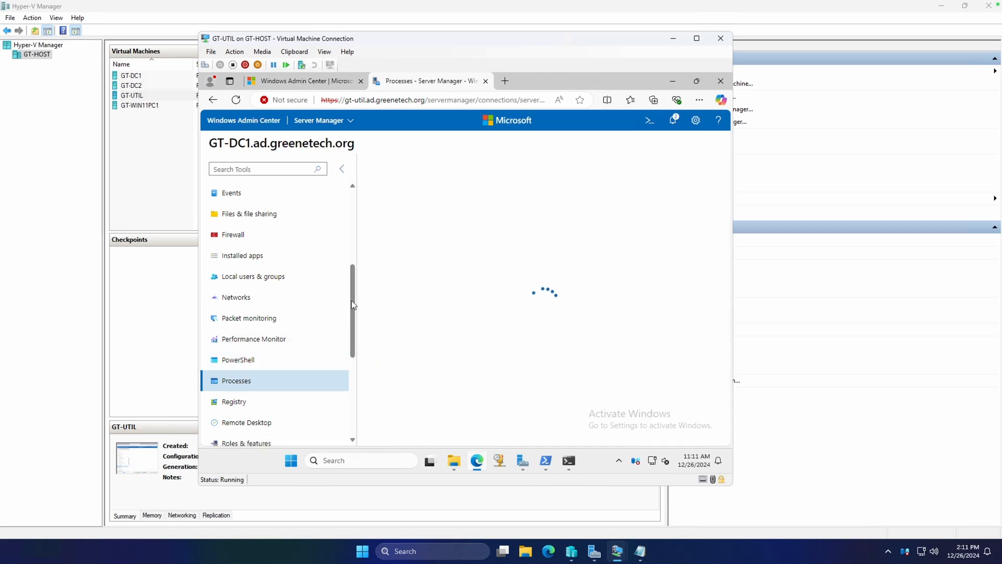
{"action": "scroll", "coordinate": [507, 269], "scroll_direction": "down", "scroll_amount": 10}
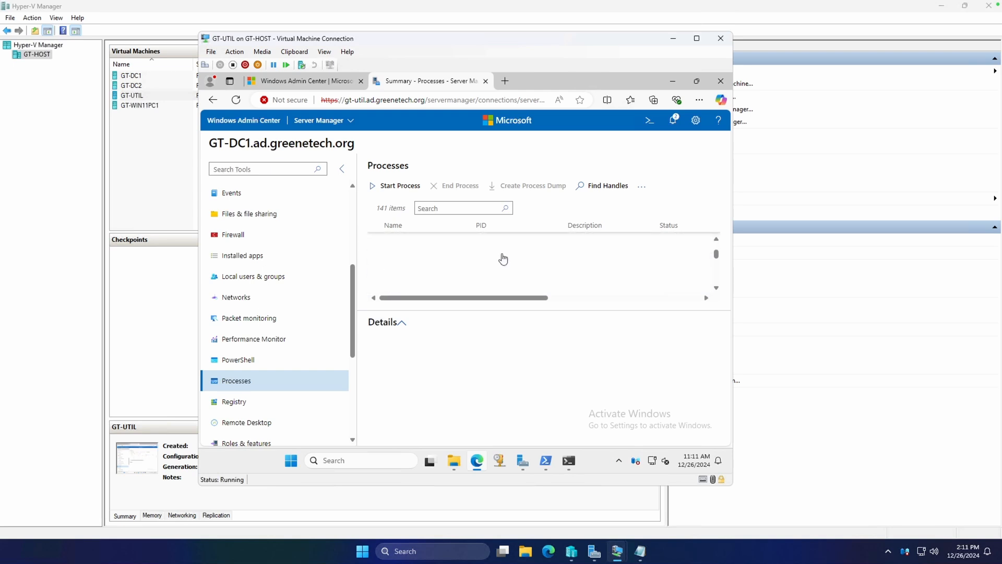
Step: View GT-DC1's registry hives and its Remote Desktop tool
{"action": "left_click", "coordinate": [243, 401]}
{"action": "scroll", "coordinate": [295, 304], "scroll_direction": "down", "scroll_amount": 3}
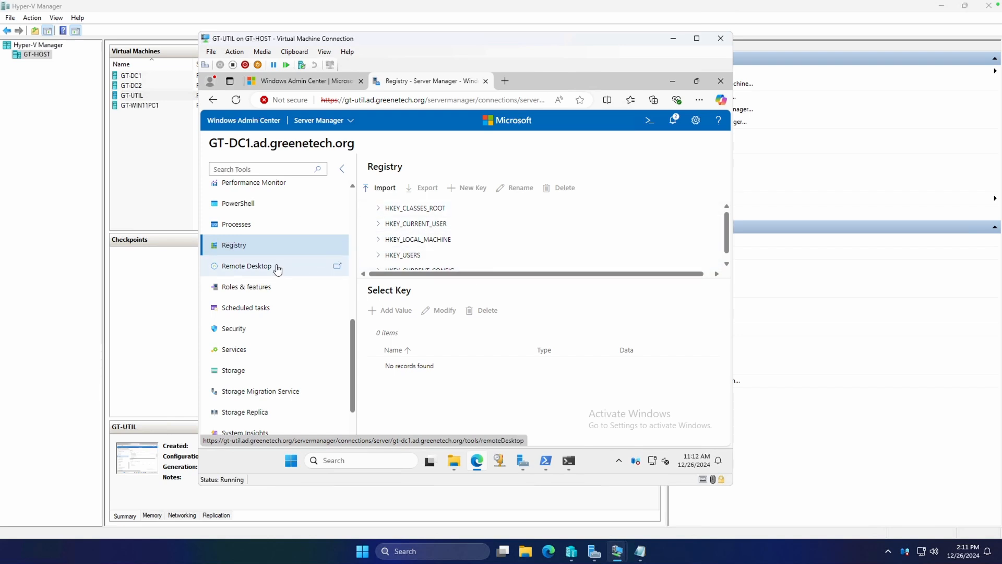
{"action": "left_click", "coordinate": [277, 266]}
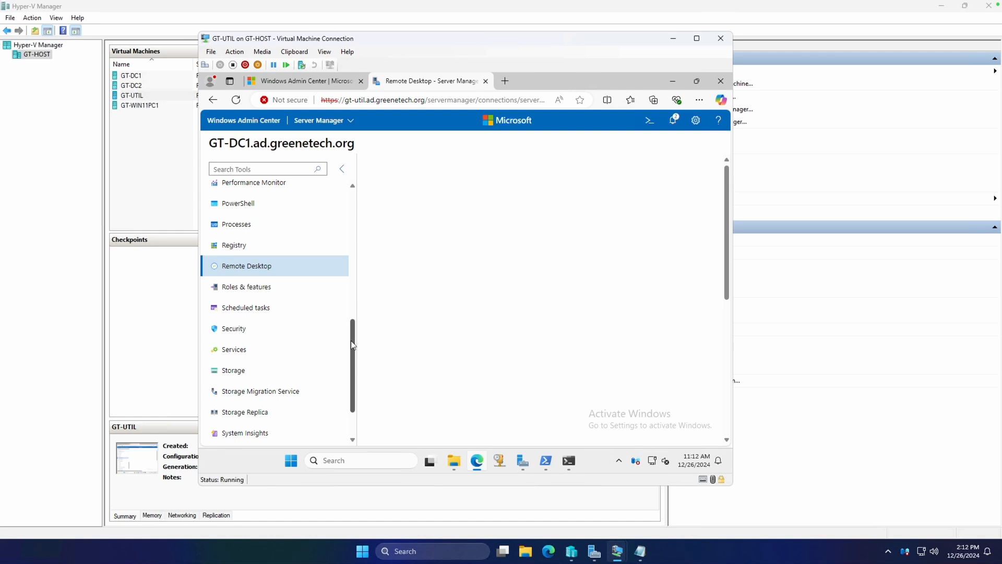
Step: Show GT-DC1's roles and features, and expand the Active Directory Certificate Services role to view its role services
{"action": "left_click", "coordinate": [260, 289]}
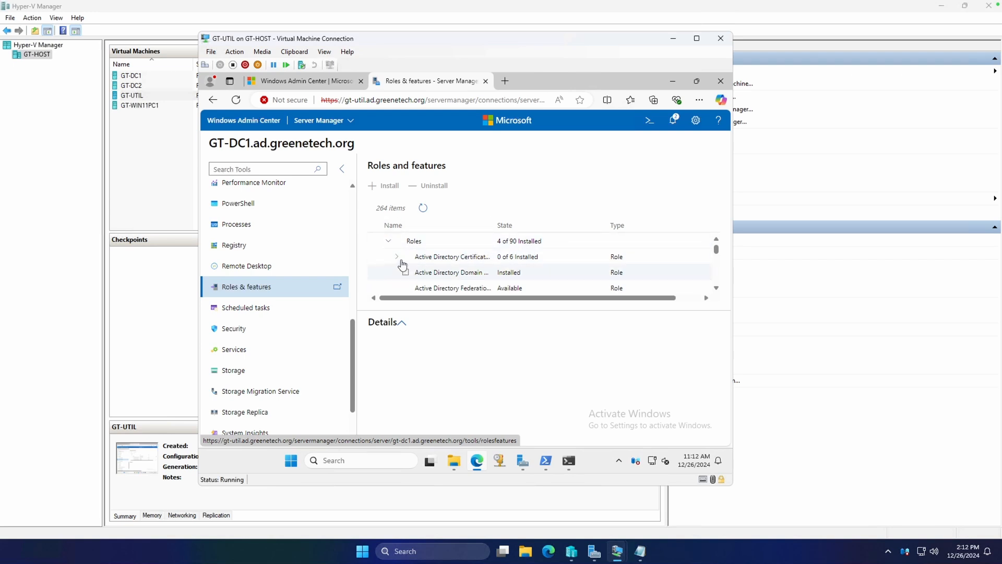
{"action": "left_click", "coordinate": [395, 256]}
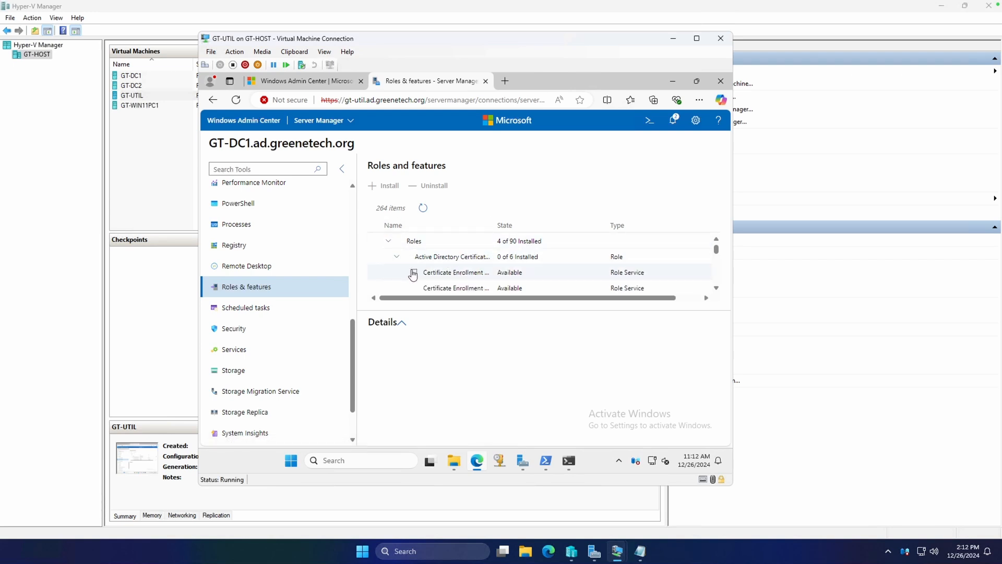
Step: Look through the Active Directory Certificate Services role services on GT-DC1, and open the server's scheduled tasks
{"action": "scroll", "coordinate": [417, 271], "scroll_direction": "down", "scroll_amount": 1}
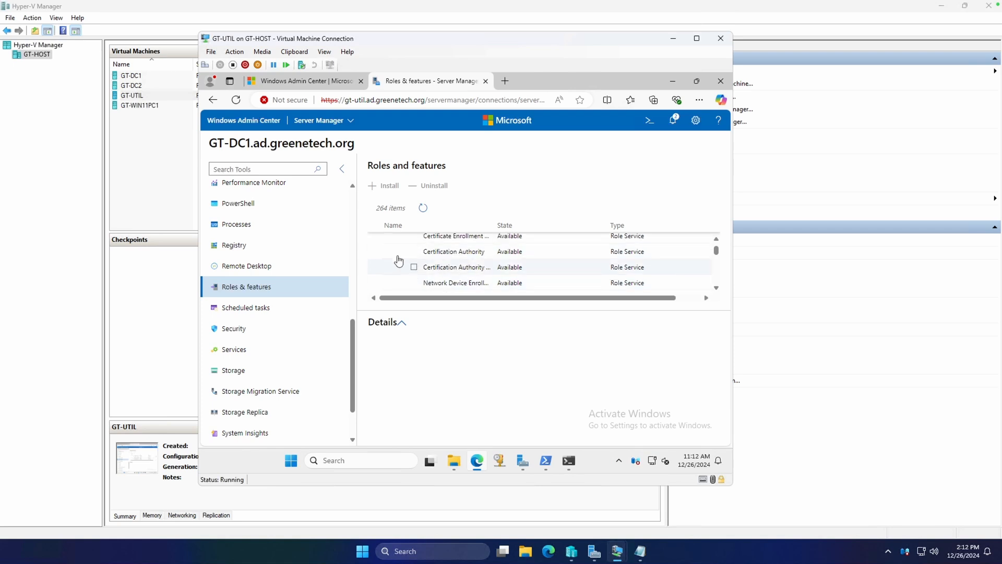
{"action": "scroll", "coordinate": [410, 264], "scroll_direction": "up", "scroll_amount": 1}
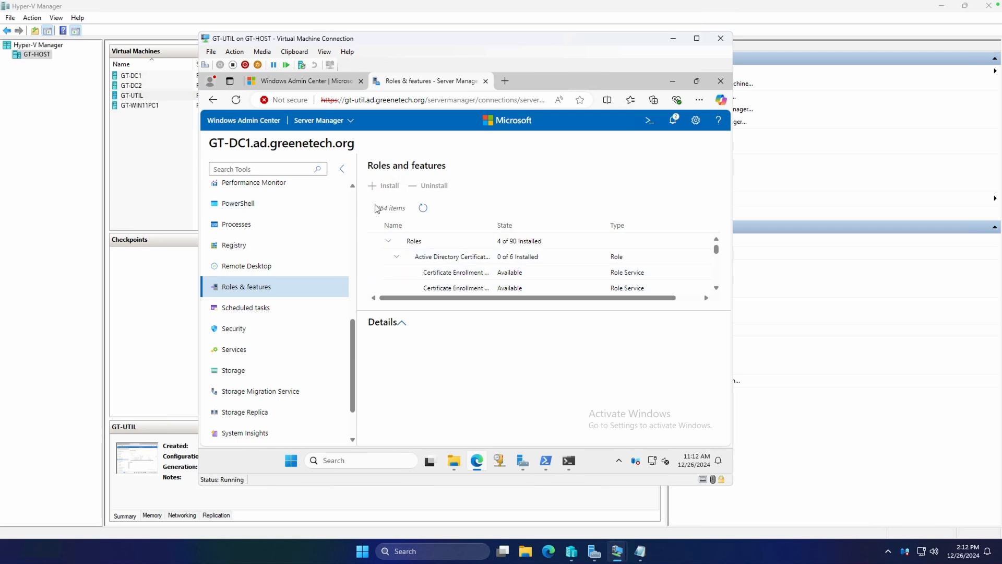
{"action": "scroll", "coordinate": [572, 275], "scroll_direction": "down", "scroll_amount": 20}
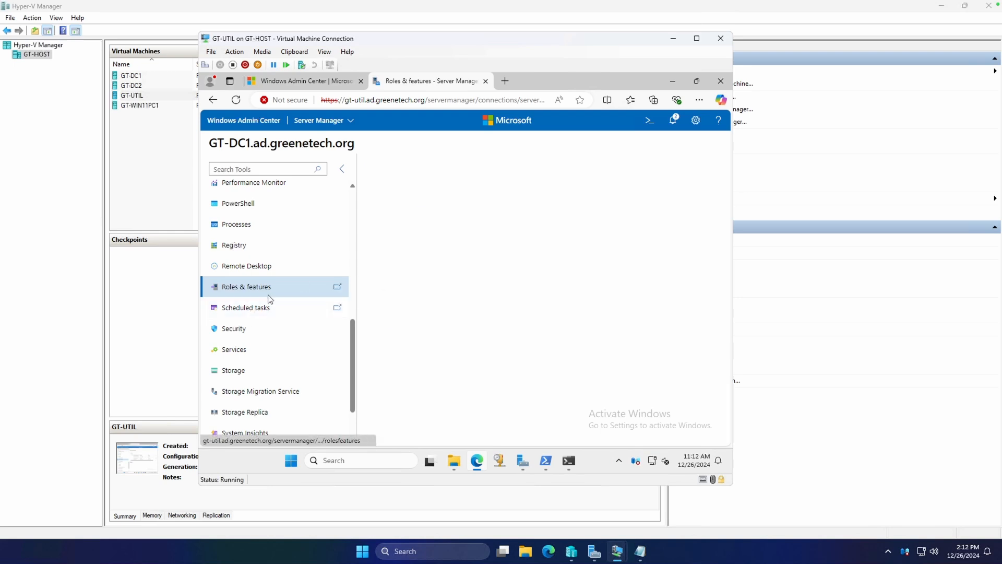
{"action": "left_click", "coordinate": [256, 310]}
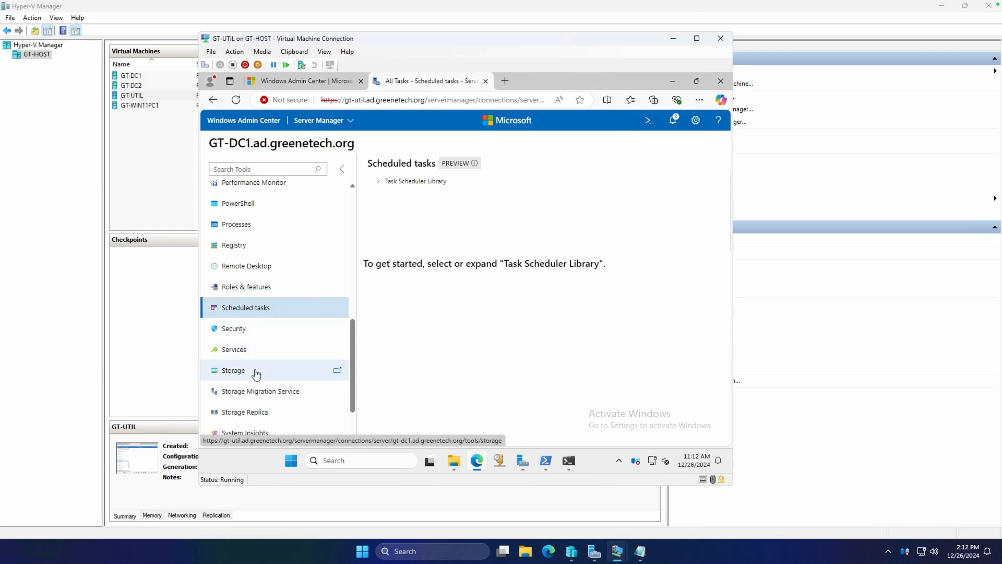
Step: Show the disks in GT-DC1's Storage tool
{"action": "scroll", "coordinate": [287, 349], "scroll_direction": "down", "scroll_amount": 1}
{"action": "left_click", "coordinate": [264, 311]}
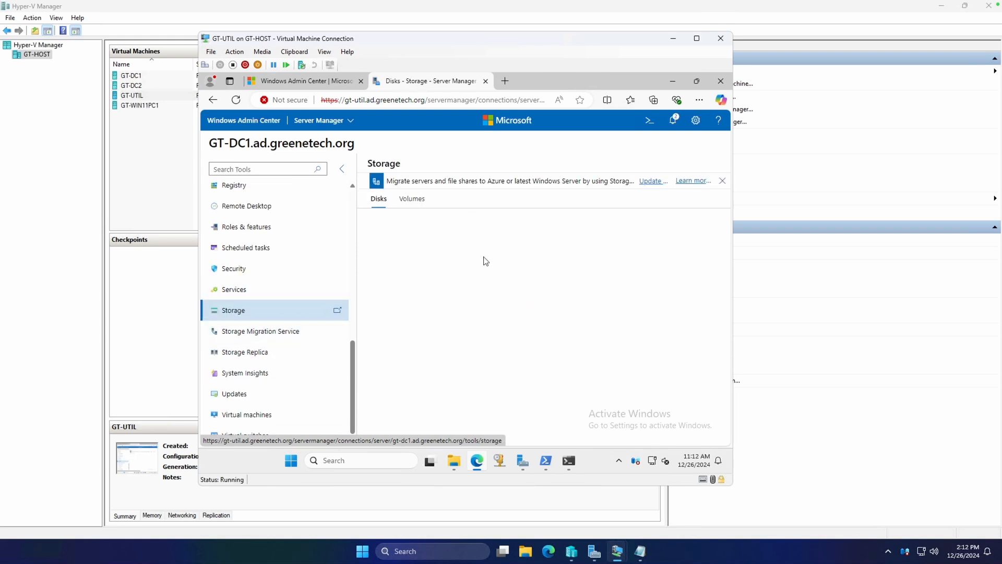
{"action": "scroll", "coordinate": [291, 268], "scroll_direction": "up", "scroll_amount": 3}
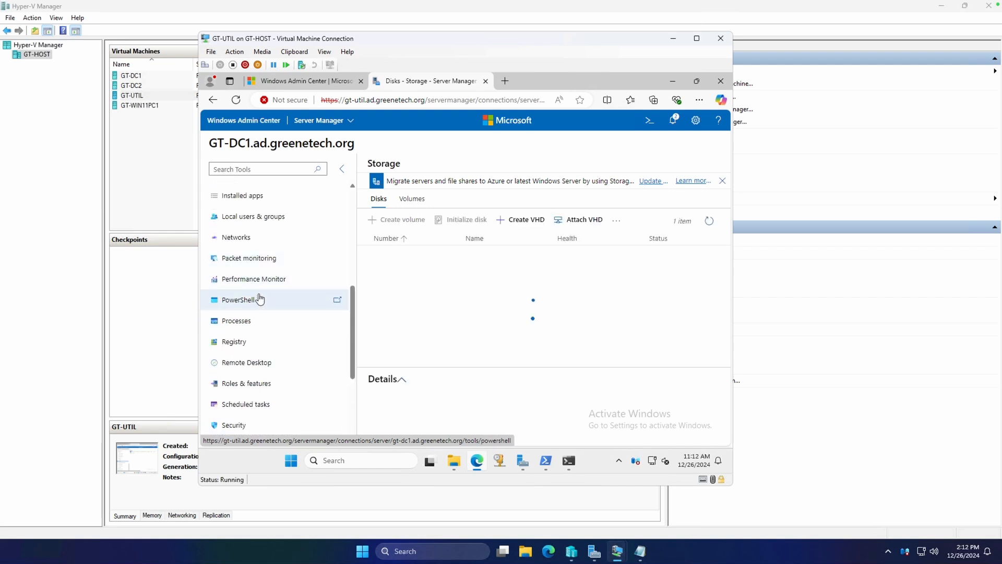
{"action": "scroll", "coordinate": [262, 297], "scroll_direction": "down", "scroll_amount": 3}
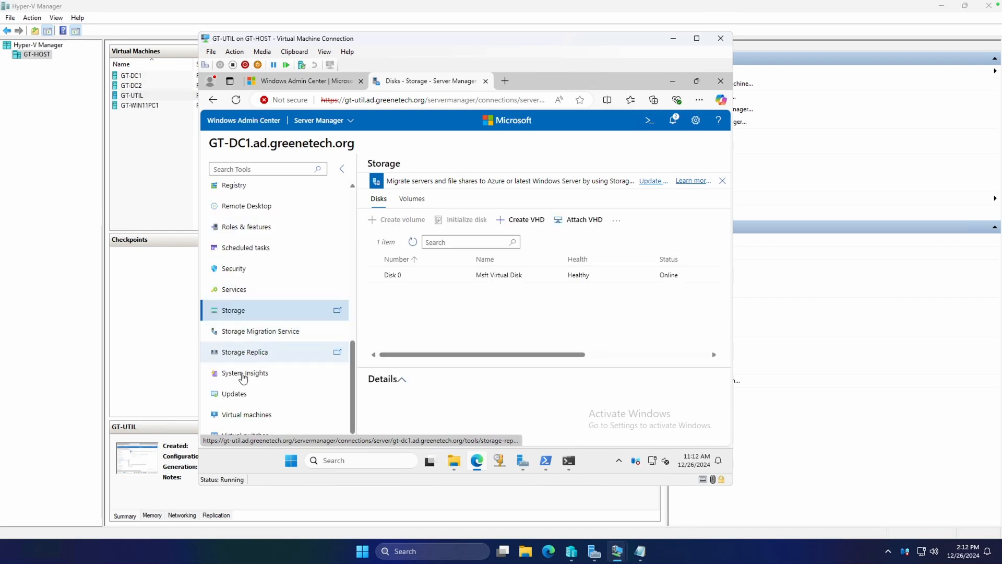
Step: Check online for GT-DC1 updates from Microsoft Update, and open the server's virtual machine inventory
{"action": "left_click", "coordinate": [253, 387]}
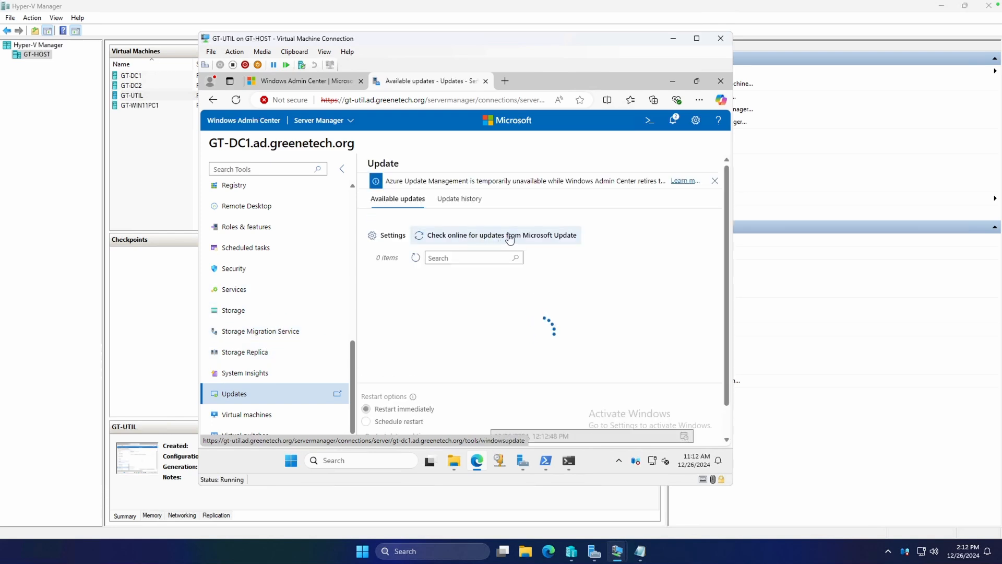
{"action": "left_click", "coordinate": [503, 237]}
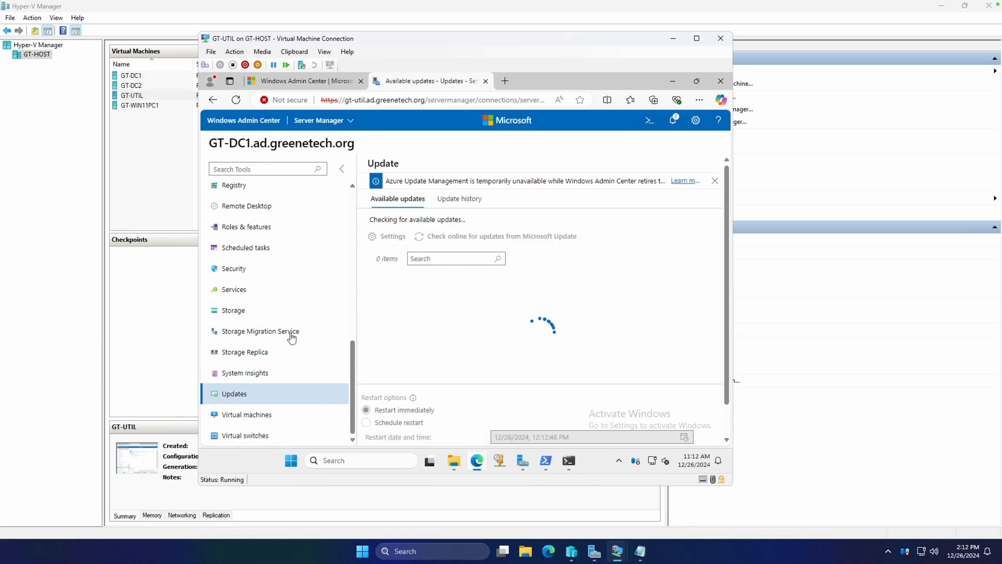
{"action": "scroll", "coordinate": [301, 386], "scroll_direction": "up", "scroll_amount": 5}
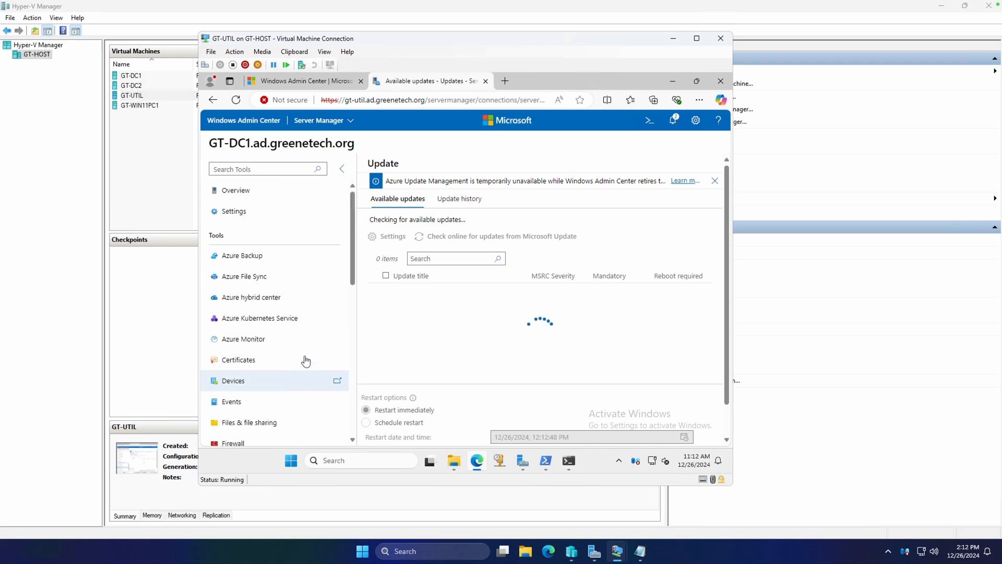
{"action": "scroll", "coordinate": [299, 324], "scroll_direction": "down", "scroll_amount": 8}
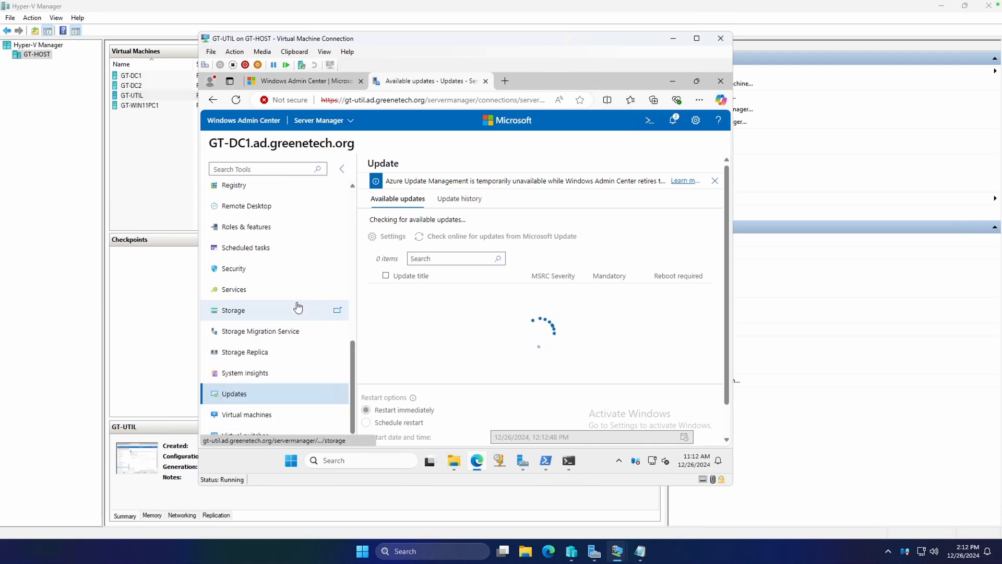
{"action": "left_click", "coordinate": [265, 416]}
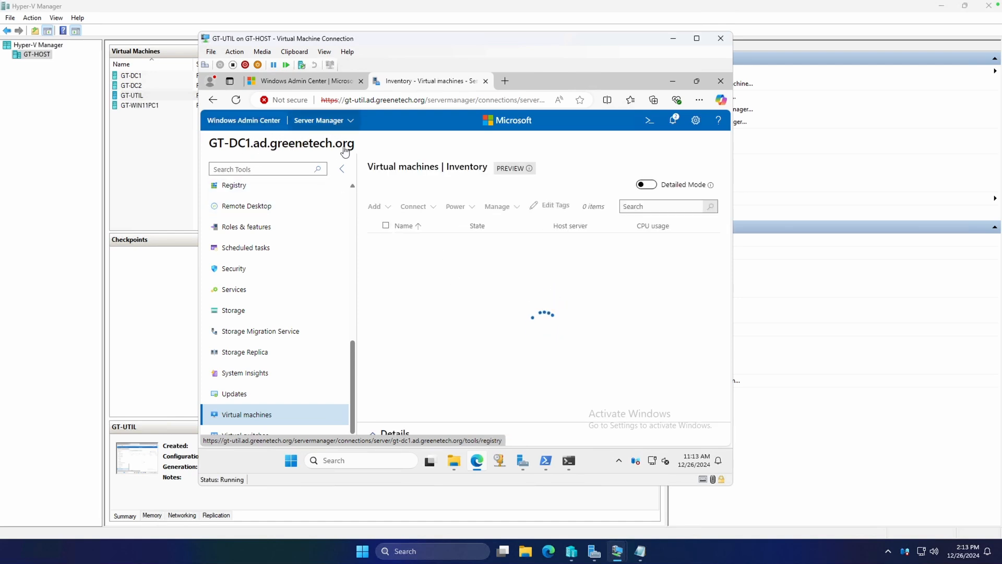
Step: Return to all connections and start adding a server connection with 192.168.99.254 as the server name
{"action": "left_click", "coordinate": [333, 121]}
{"action": "left_click", "coordinate": [330, 141]}
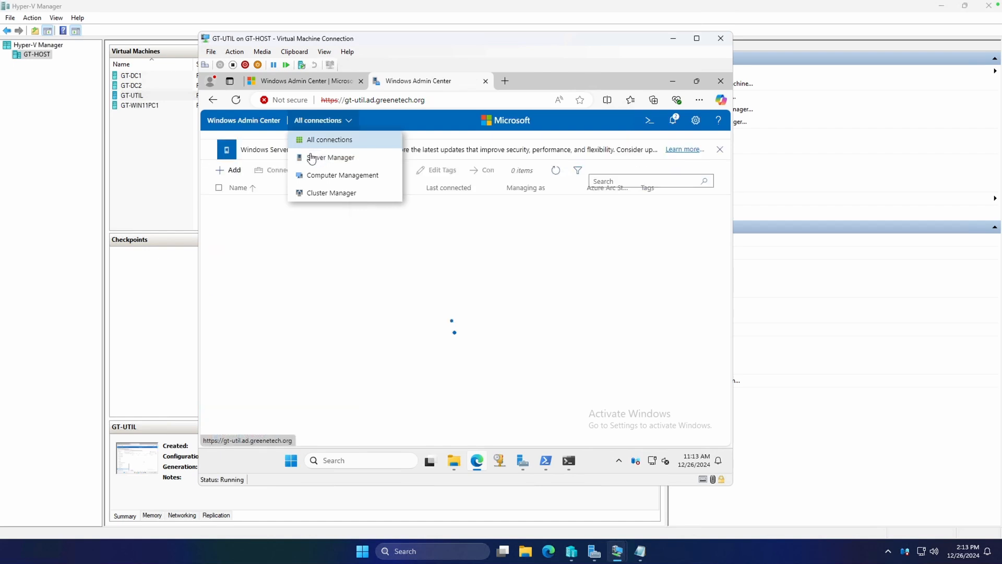
{"action": "left_click", "coordinate": [233, 173]}
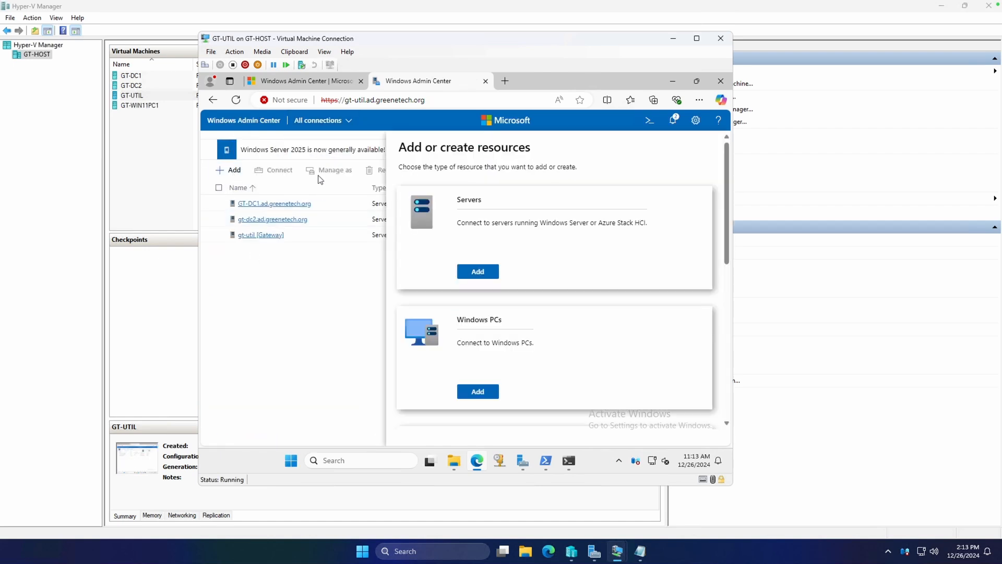
{"action": "scroll", "coordinate": [532, 295], "scroll_direction": "down", "scroll_amount": 3}
{"action": "scroll", "coordinate": [492, 249], "scroll_direction": "up", "scroll_amount": 2}
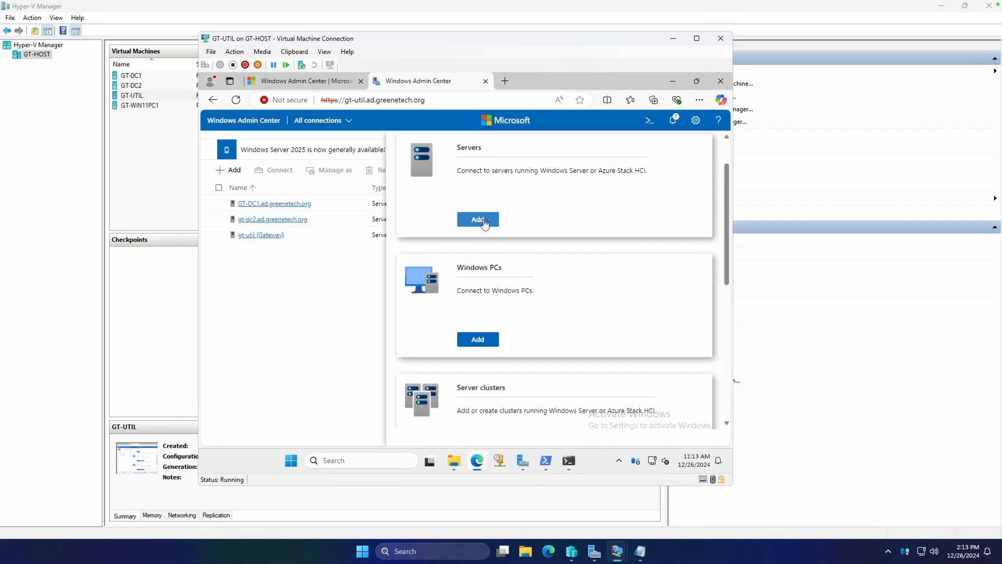
{"action": "left_click", "coordinate": [482, 222]}
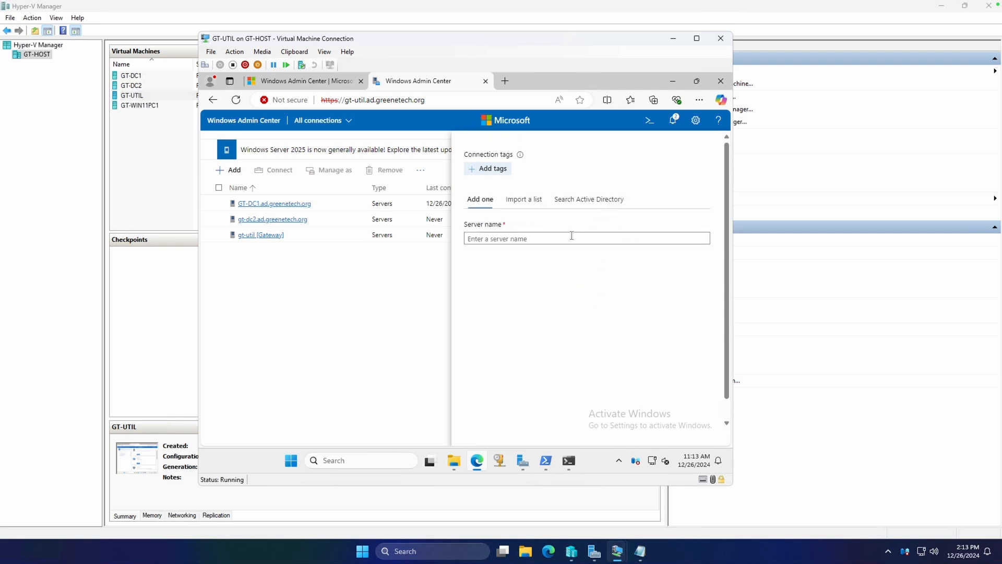
{"action": "type", "text": "192.168.99.254"}
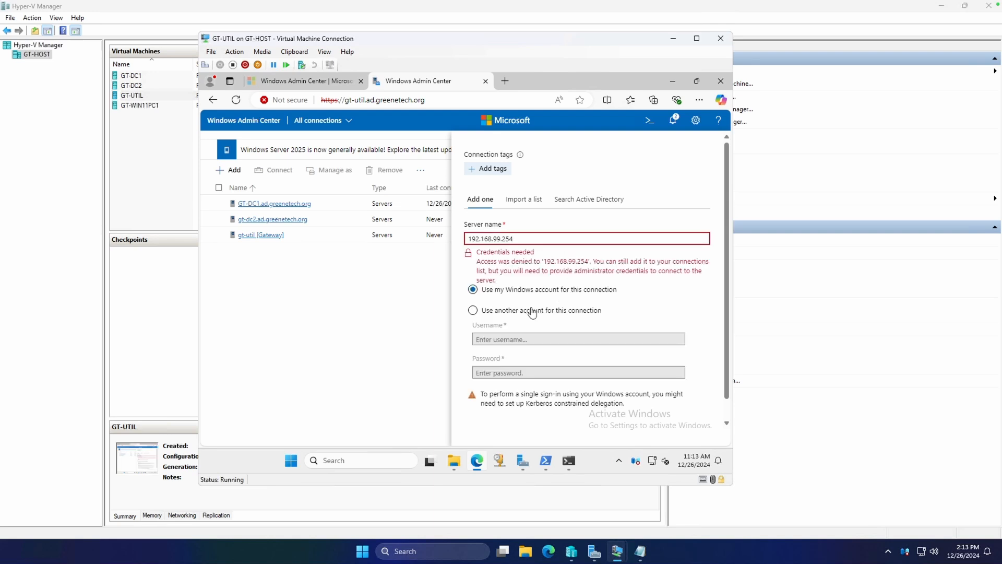
Step: Use another account for this connection with the username Administrator and the account password, and add the server to the connections
{"action": "left_click", "coordinate": [532, 311]}
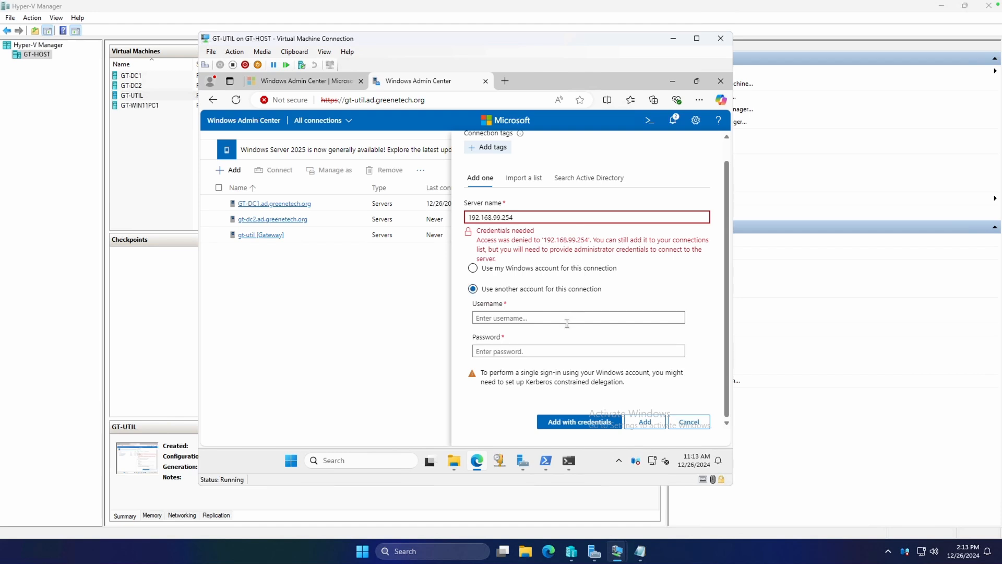
{"action": "type", "text": "Administrator"}
{"action": "key", "text": "Tab"}
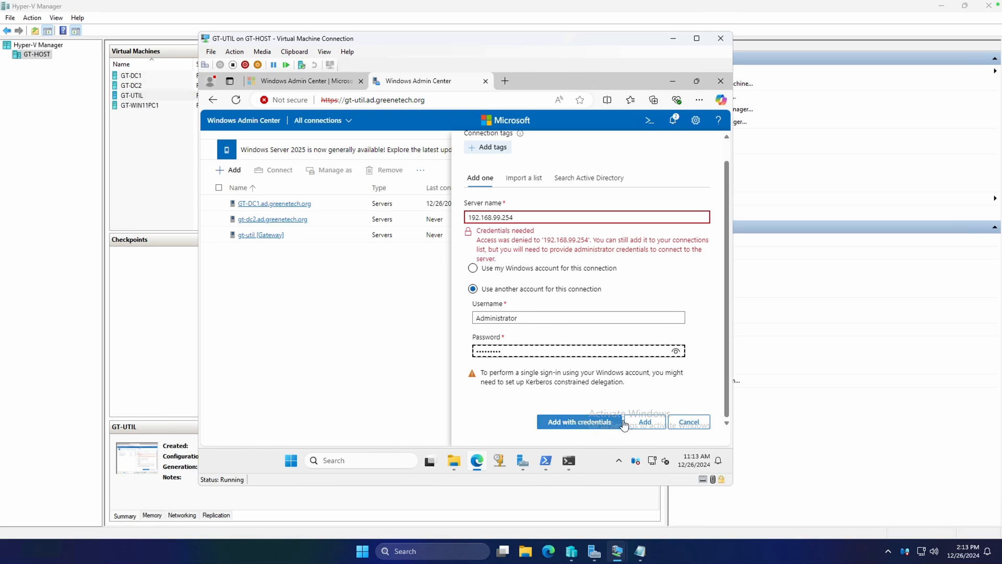
{"action": "left_click", "coordinate": [601, 424]}
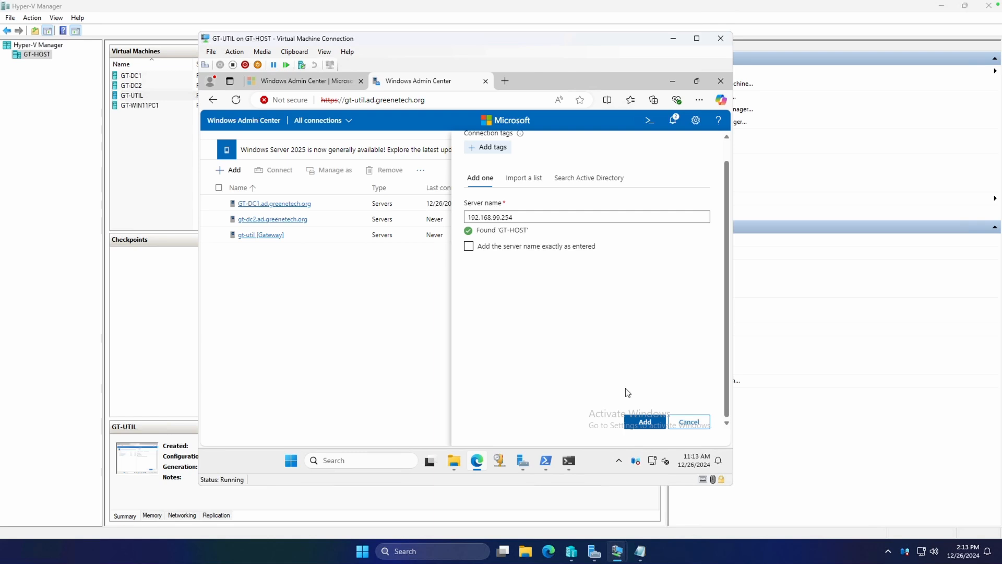
{"action": "left_click", "coordinate": [638, 421]}
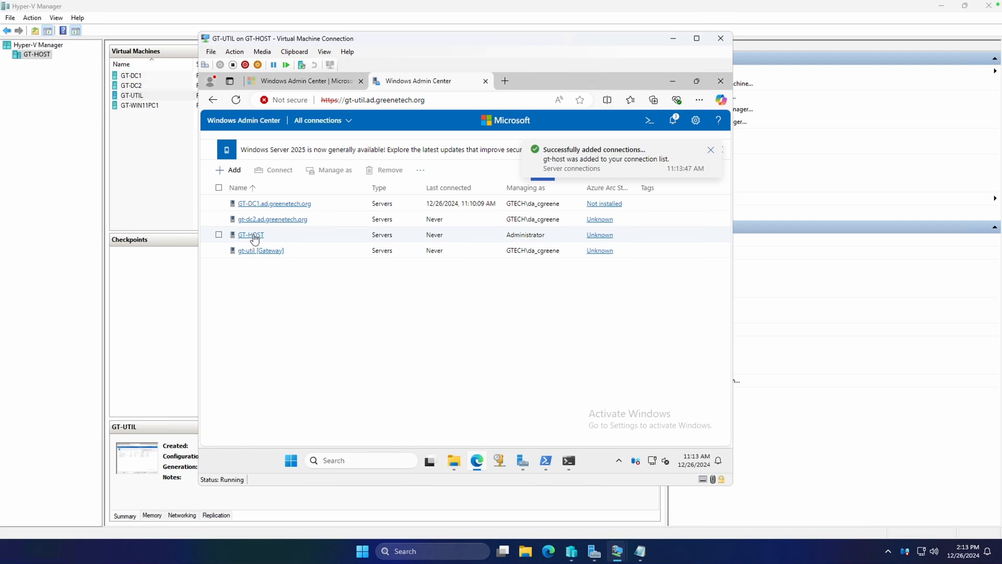
Step: Connect to GT-HOST, open its virtual machine inventory, and dismiss the end of life status notification
{"action": "left_click", "coordinate": [258, 238]}
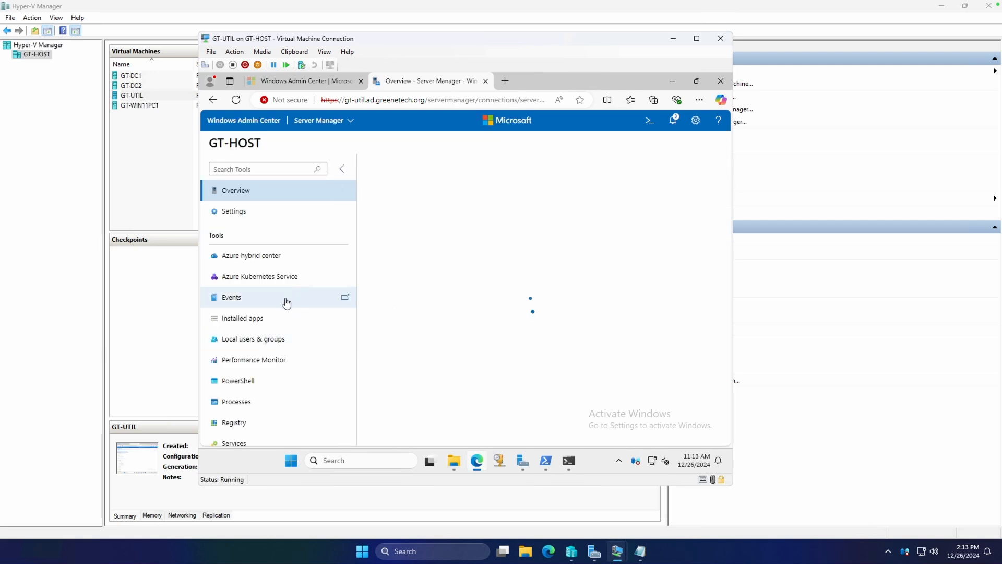
{"action": "scroll", "coordinate": [296, 264], "scroll_direction": "up", "scroll_amount": 2}
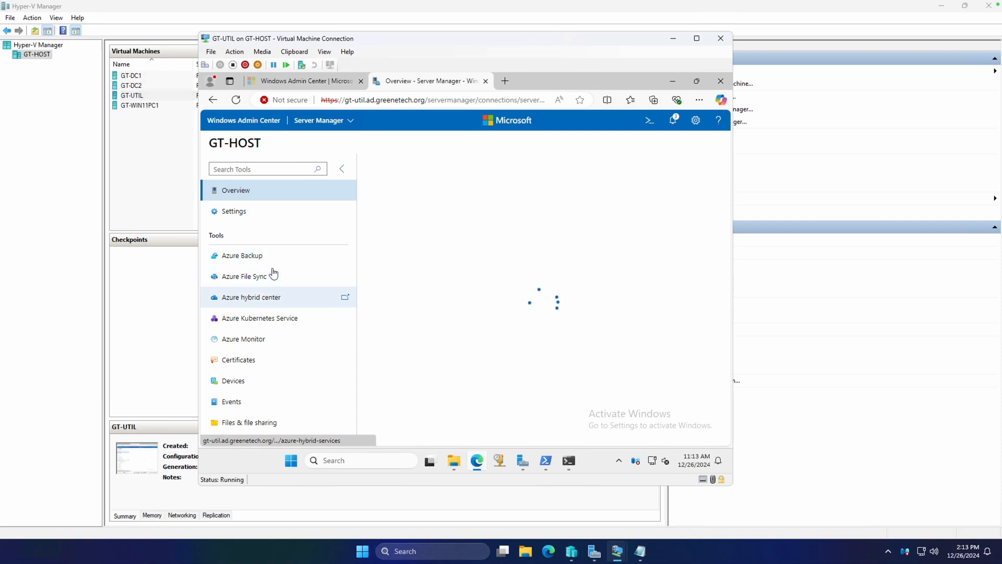
{"action": "left_click_drag", "start_coordinate": [357, 264], "coordinate": [363, 405]}
{"action": "scroll", "coordinate": [331, 362], "scroll_direction": "down", "scroll_amount": 1}
{"action": "left_click", "coordinate": [256, 414]}
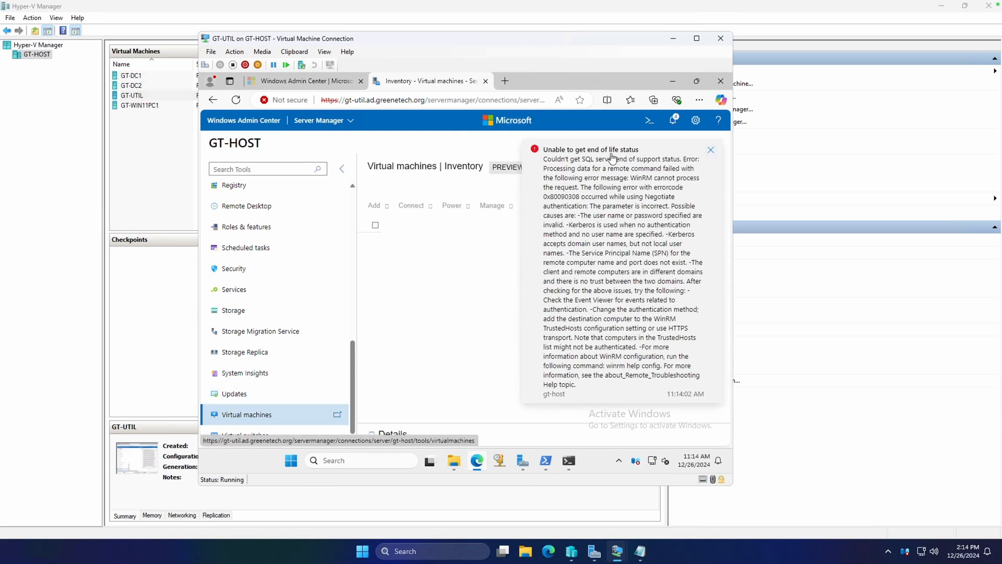
{"action": "left_click", "coordinate": [712, 151]}
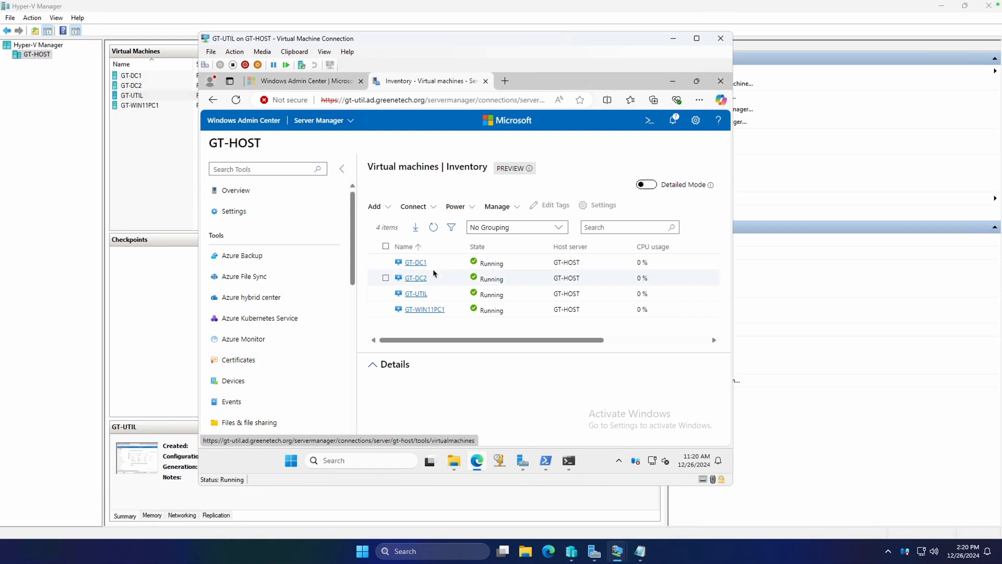
Step: View the properties of the GT-DC1 virtual machine, and read the details of the 11:15:11 error notification
{"action": "left_click", "coordinate": [416, 263]}
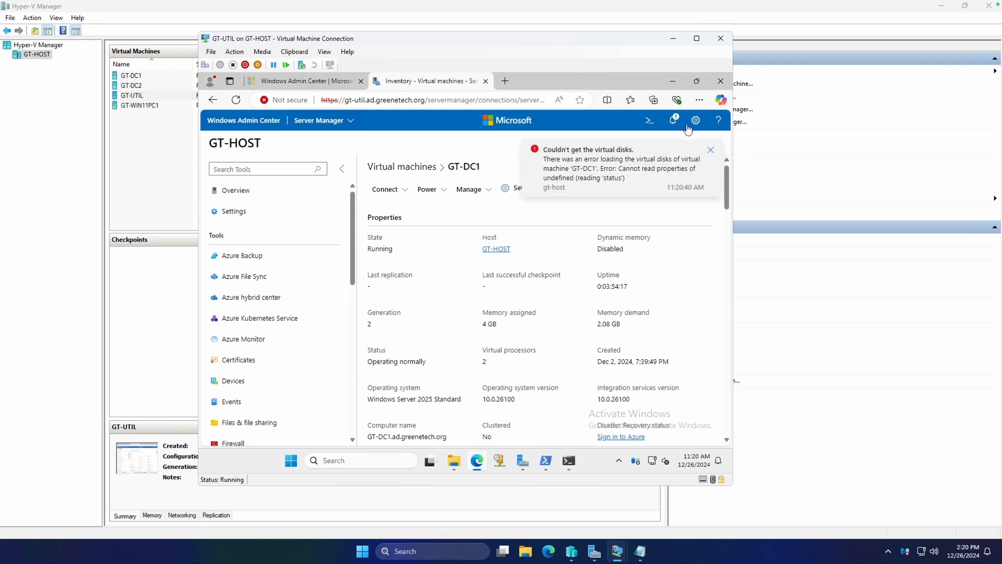
{"action": "left_click", "coordinate": [673, 120]}
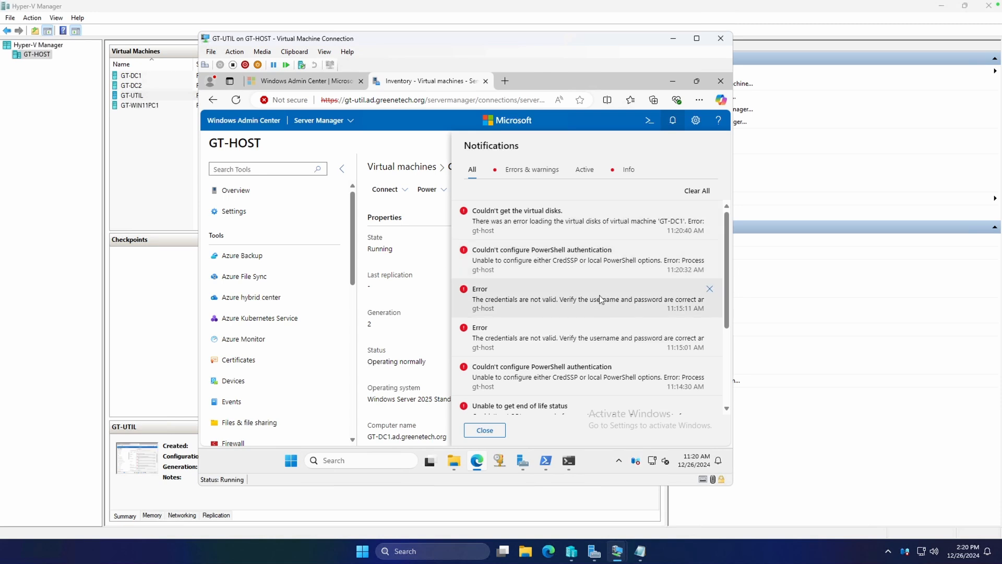
{"action": "left_click", "coordinate": [543, 301]}
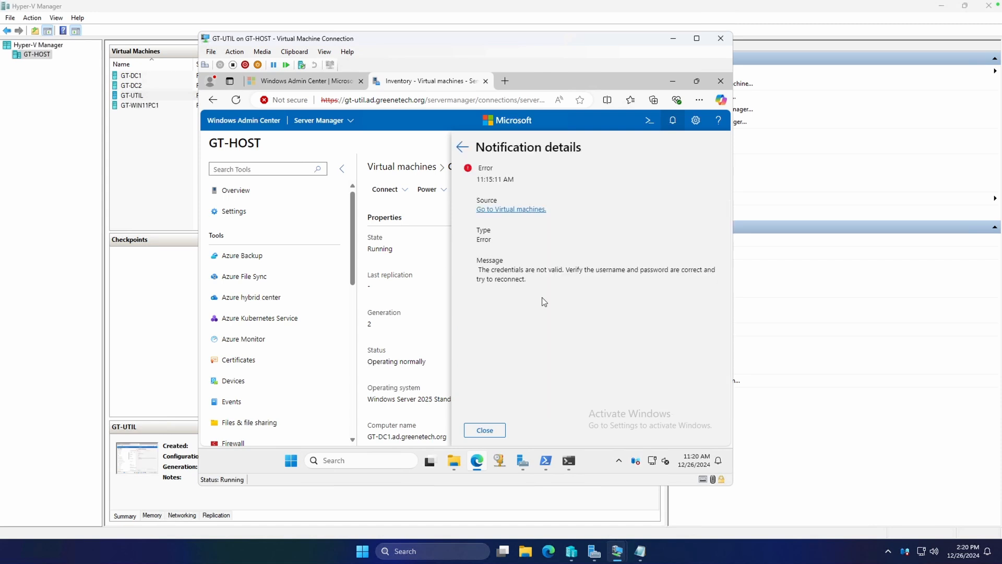
{"action": "left_click", "coordinate": [496, 432]}
Step: Review GT-HOST's list of notifications once more and close it
{"action": "left_click_drag", "start_coordinate": [353, 229], "coordinate": [358, 191]}
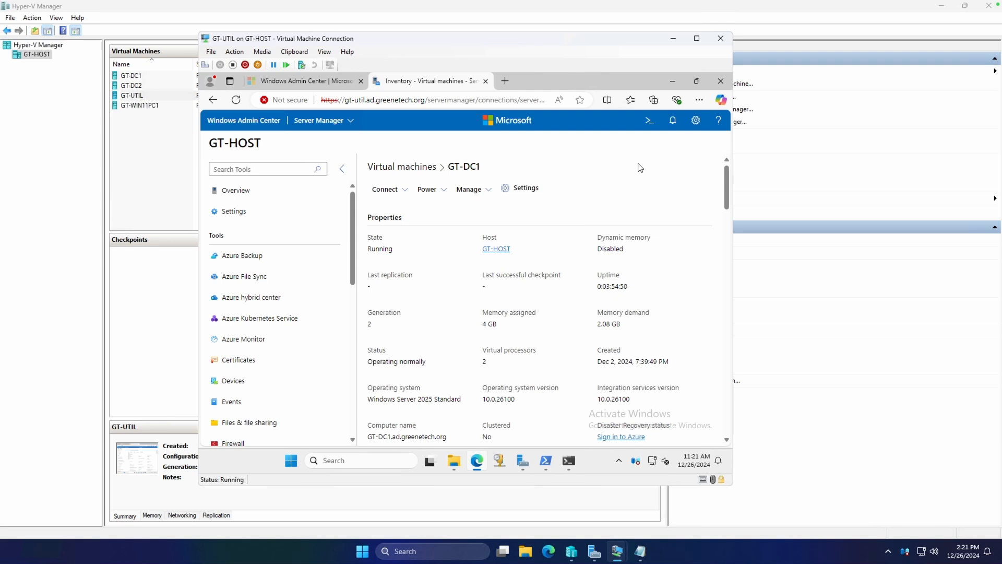
{"action": "left_click", "coordinate": [672, 120]}
{"action": "scroll", "coordinate": [590, 302], "scroll_direction": "down", "scroll_amount": 3}
{"action": "scroll", "coordinate": [590, 302], "scroll_direction": "up", "scroll_amount": 3}
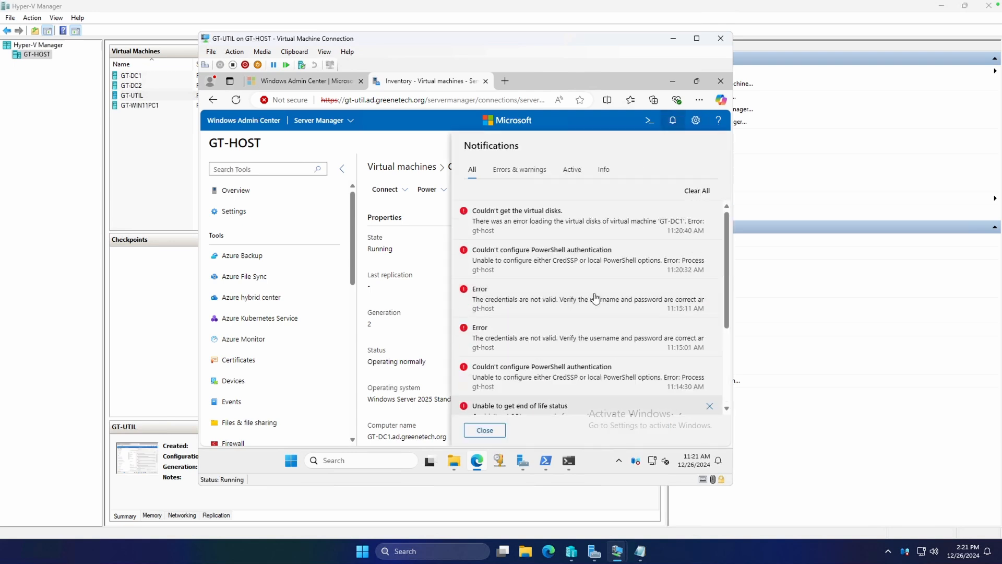
{"action": "left_click", "coordinate": [384, 146]}
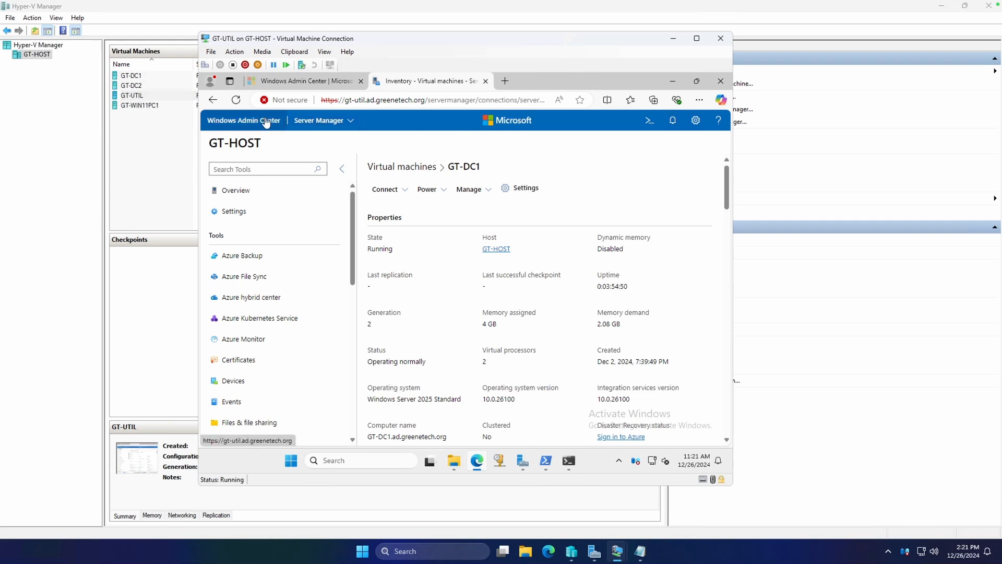
Step: Look through GT-HOST's tools, return to all connections, and open GT-DC1's server overview
{"action": "scroll", "coordinate": [348, 271], "scroll_direction": "down", "scroll_amount": 5}
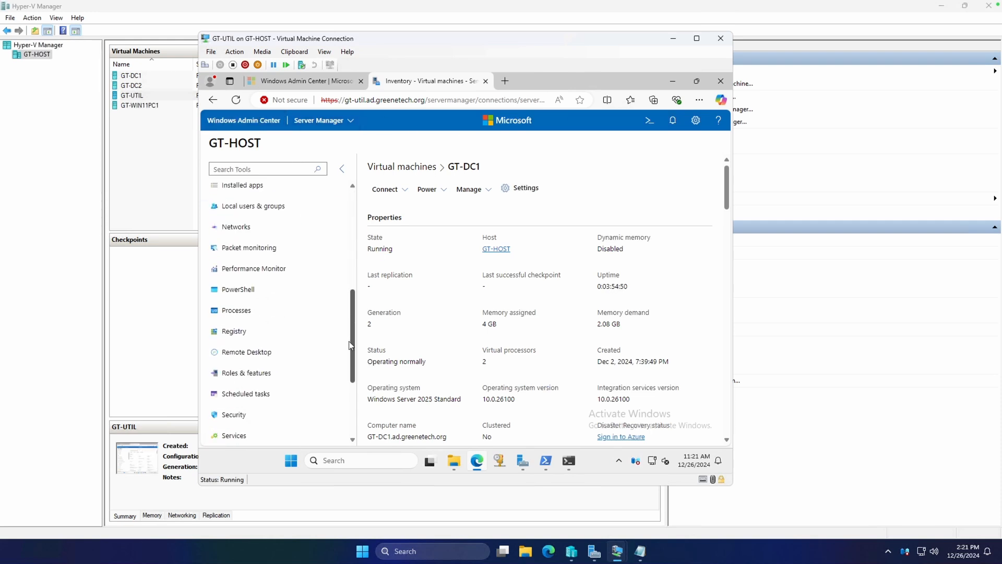
{"action": "scroll", "coordinate": [349, 345], "scroll_direction": "down", "scroll_amount": 5}
{"action": "scroll", "coordinate": [355, 292], "scroll_direction": "up", "scroll_amount": 15}
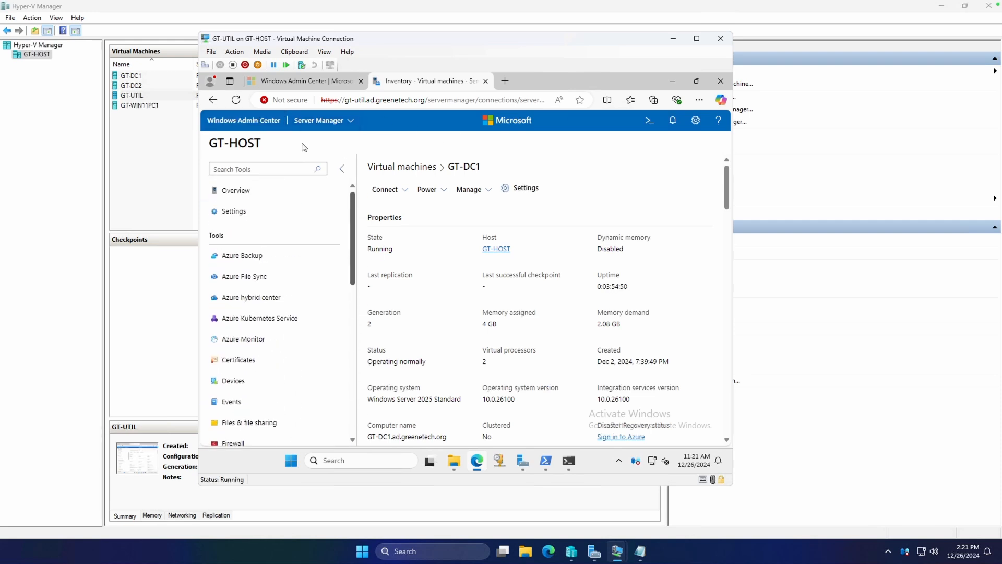
{"action": "left_click", "coordinate": [264, 123]}
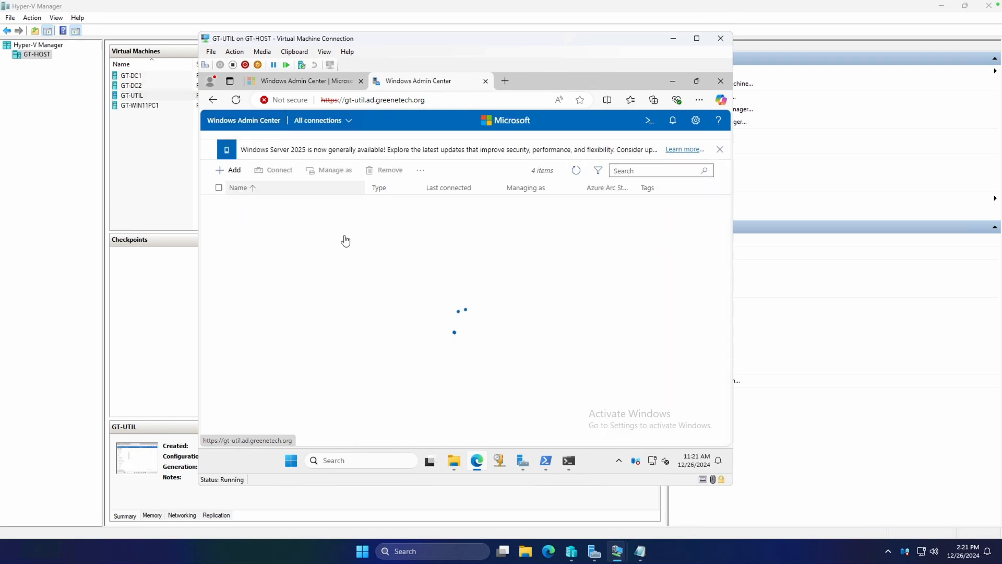
{"action": "left_click", "coordinate": [276, 204]}
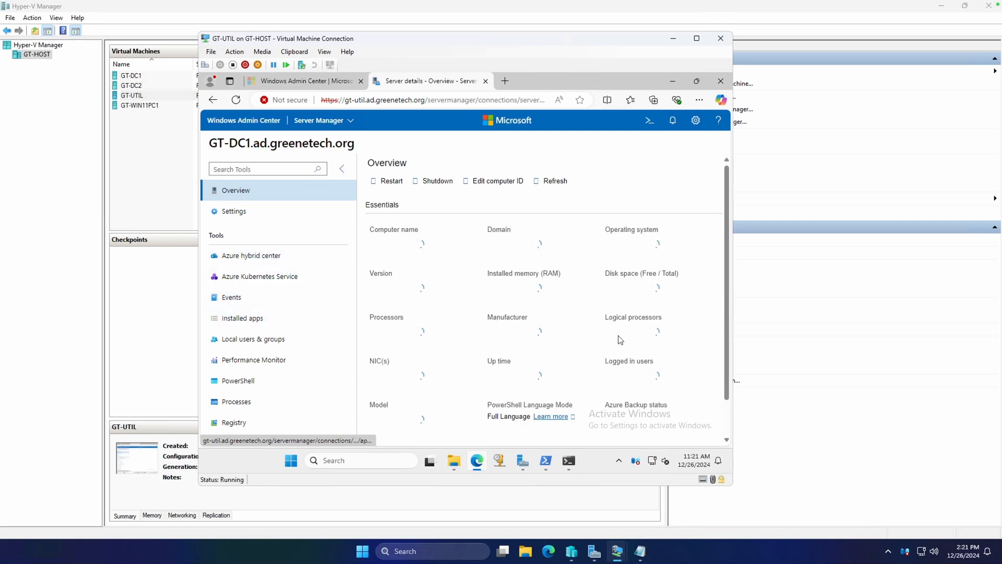
{"action": "left_click_drag", "start_coordinate": [727, 380], "coordinate": [726, 289]}
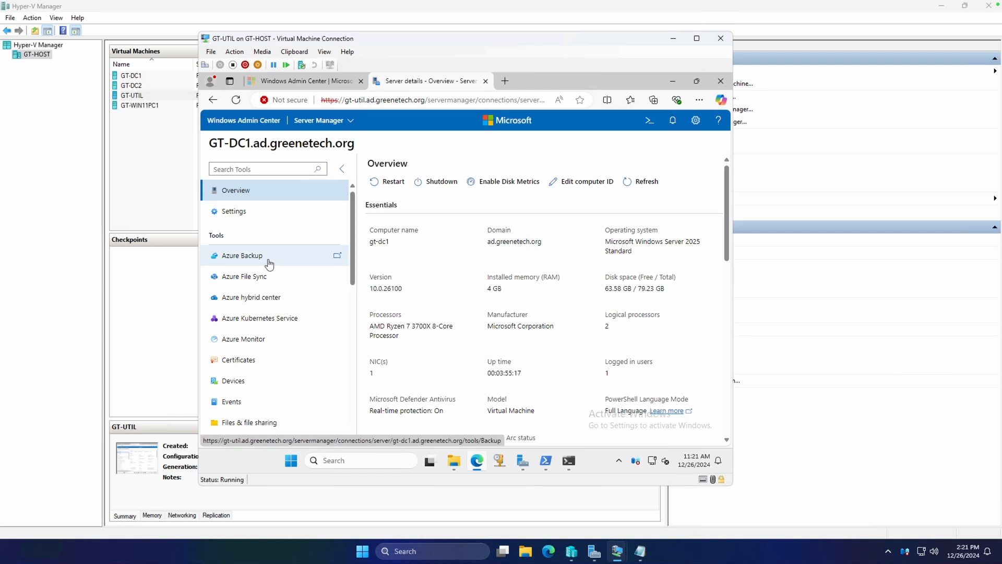
Step: Check GT-DC1's disks in the Storage tool again, and return to the server's Overview
{"action": "scroll", "coordinate": [269, 279], "scroll_direction": "down", "scroll_amount": 10}
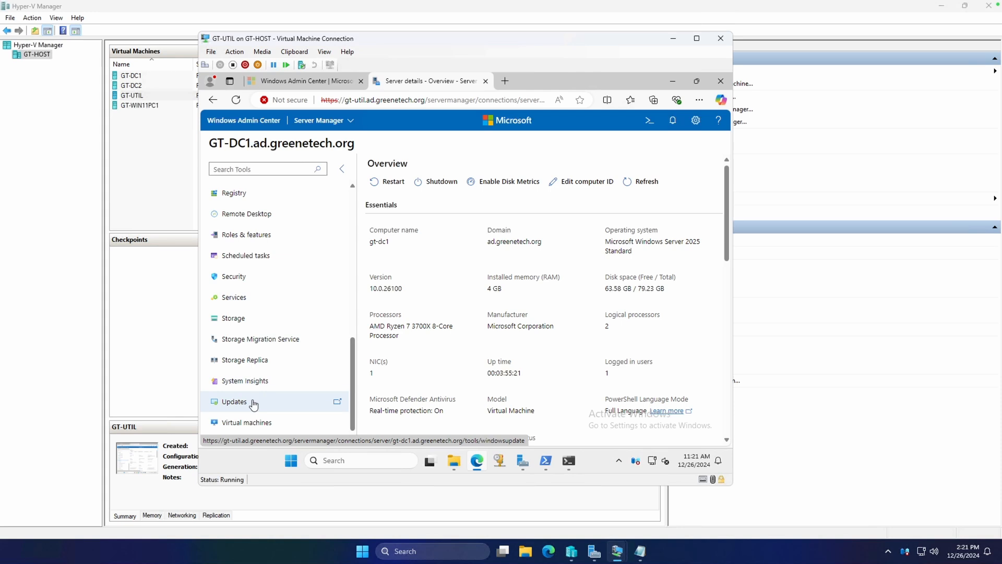
{"action": "left_click", "coordinate": [264, 321]}
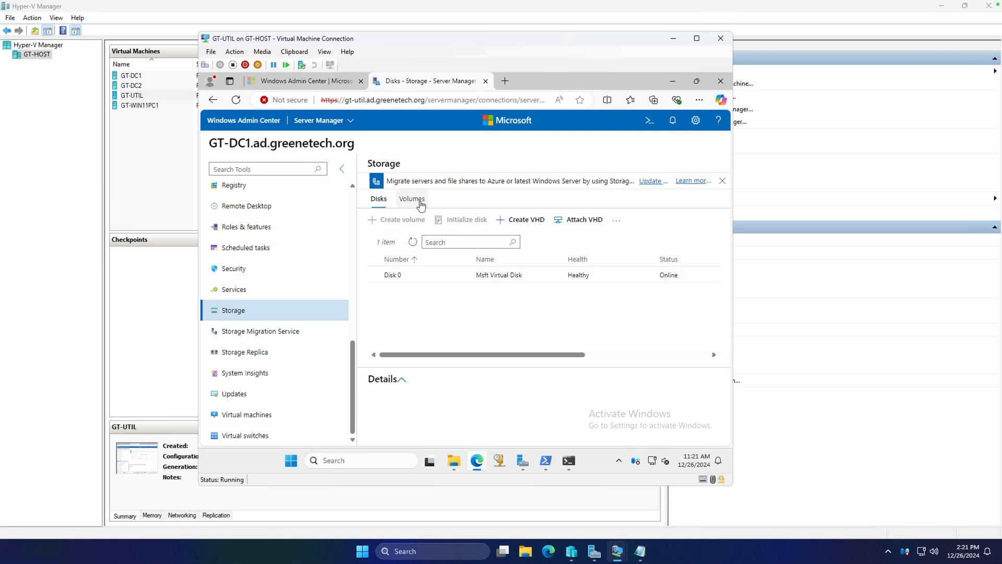
{"action": "scroll", "coordinate": [339, 373], "scroll_direction": "up", "scroll_amount": 3}
{"action": "scroll", "coordinate": [292, 235], "scroll_direction": "up", "scroll_amount": 5}
{"action": "left_click", "coordinate": [261, 190]}
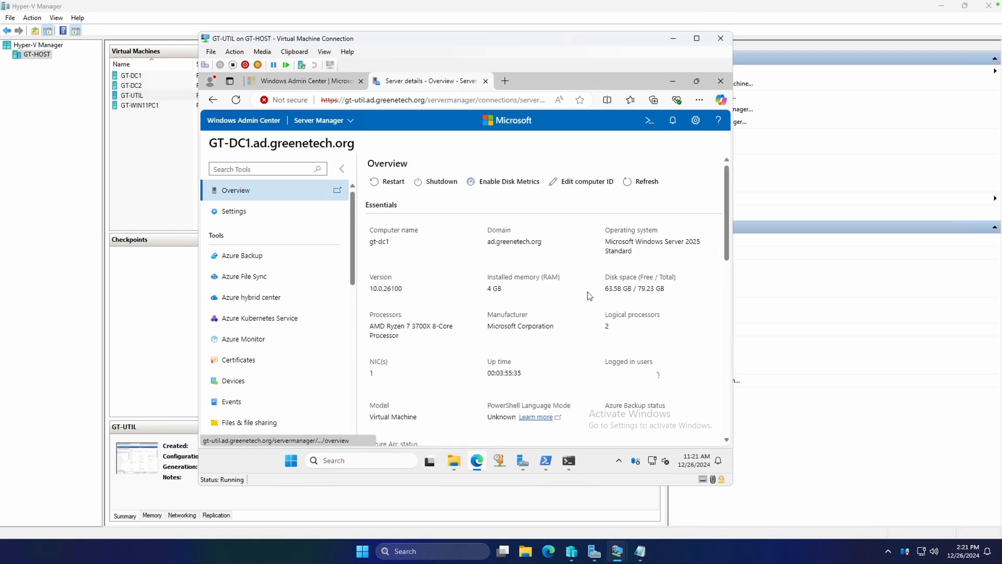
{"action": "scroll", "coordinate": [594, 285], "scroll_direction": "down", "scroll_amount": 4}
{"action": "scroll", "coordinate": [593, 284], "scroll_direction": "up", "scroll_amount": 4}
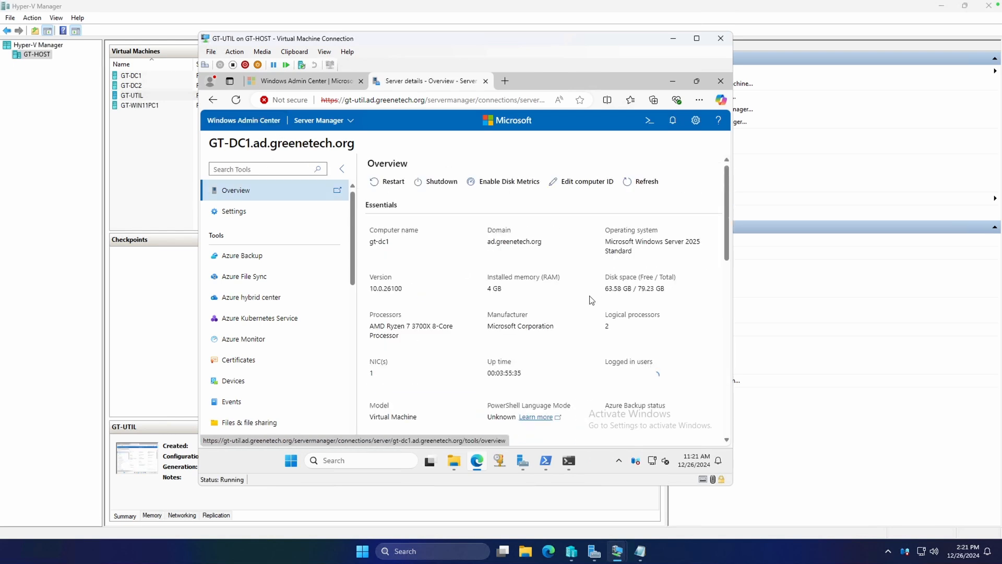